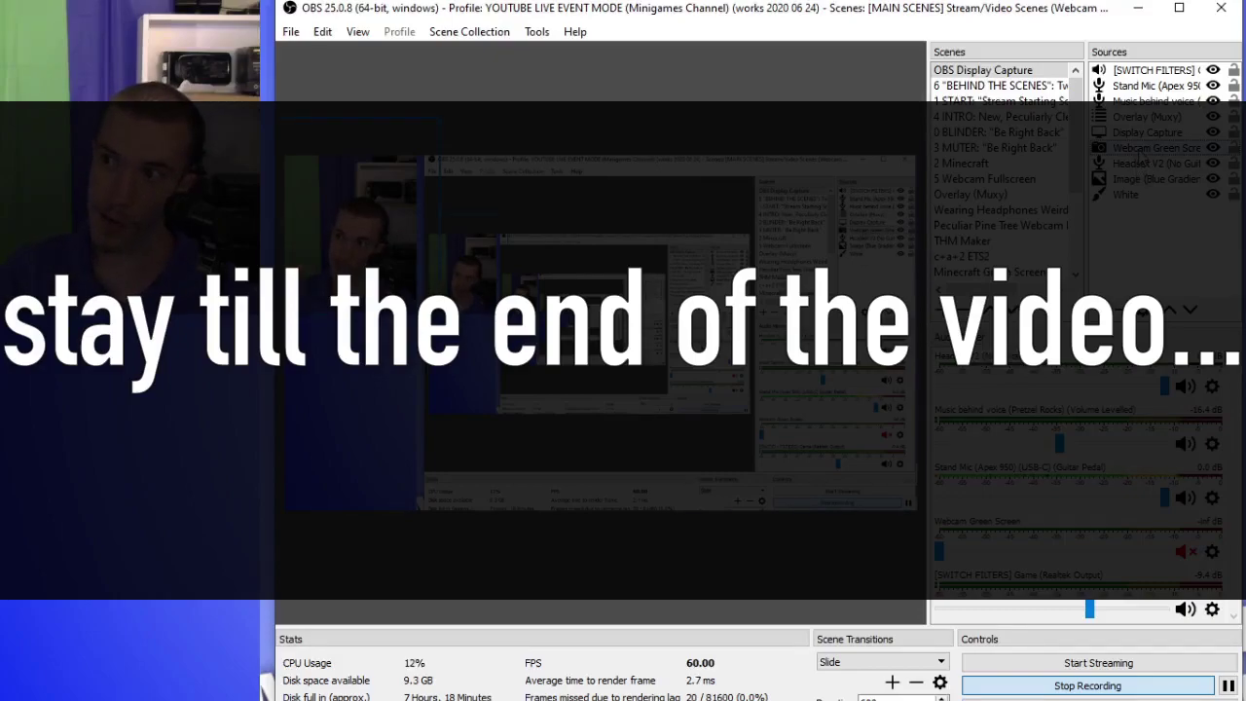
Glance at the Webcam Green Screen properties, then start and cancel a new Video Capture Device source
{"action": "right_click", "coordinate": [1141, 153]}
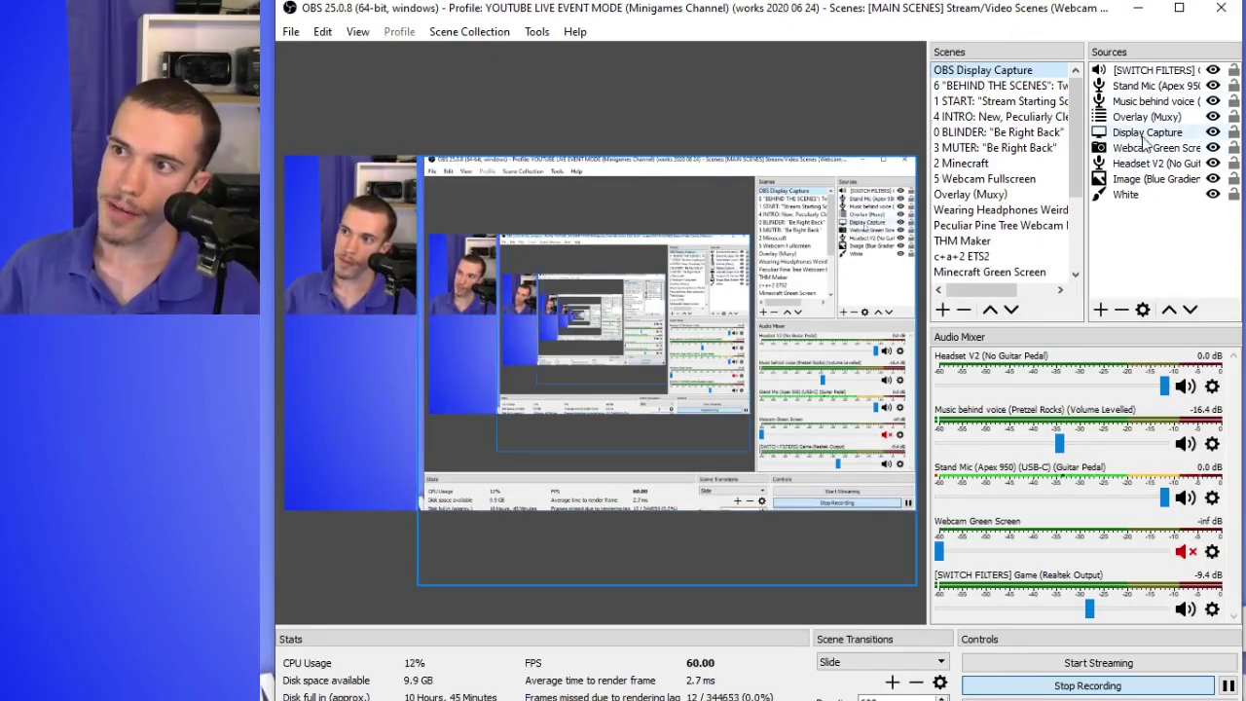
{"action": "left_click", "coordinate": [1140, 148]}
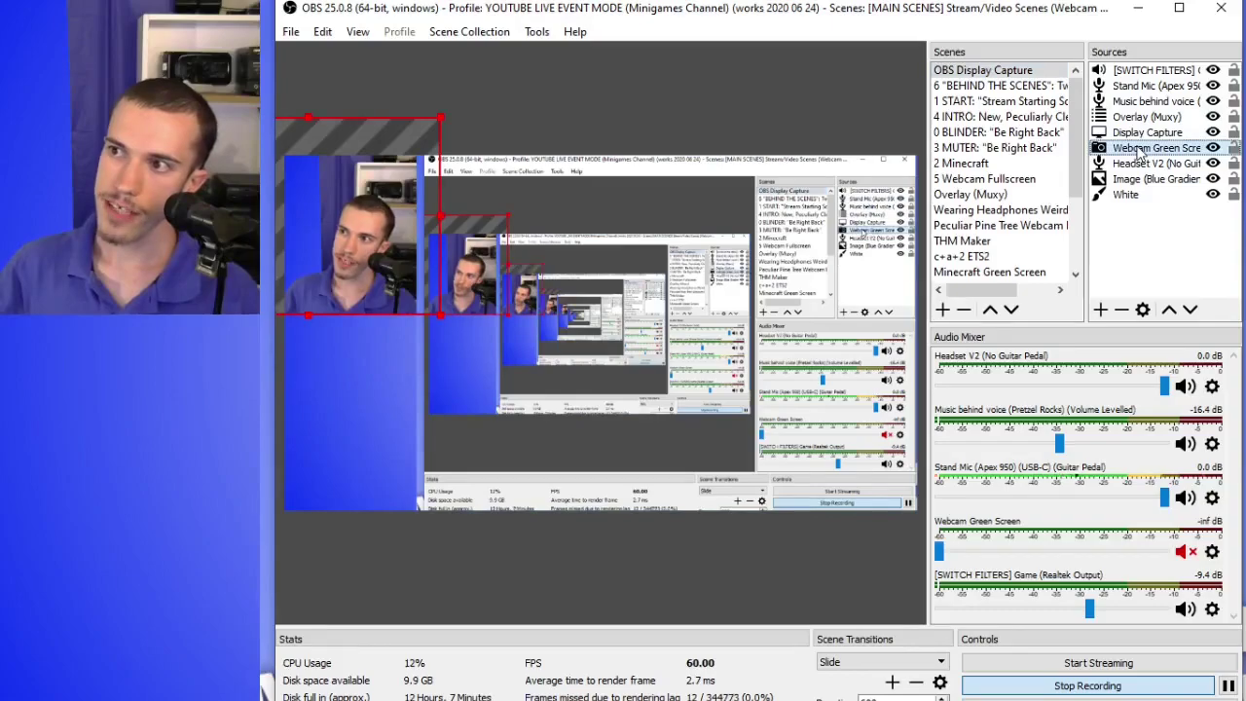
{"action": "right_click", "coordinate": [1138, 149]}
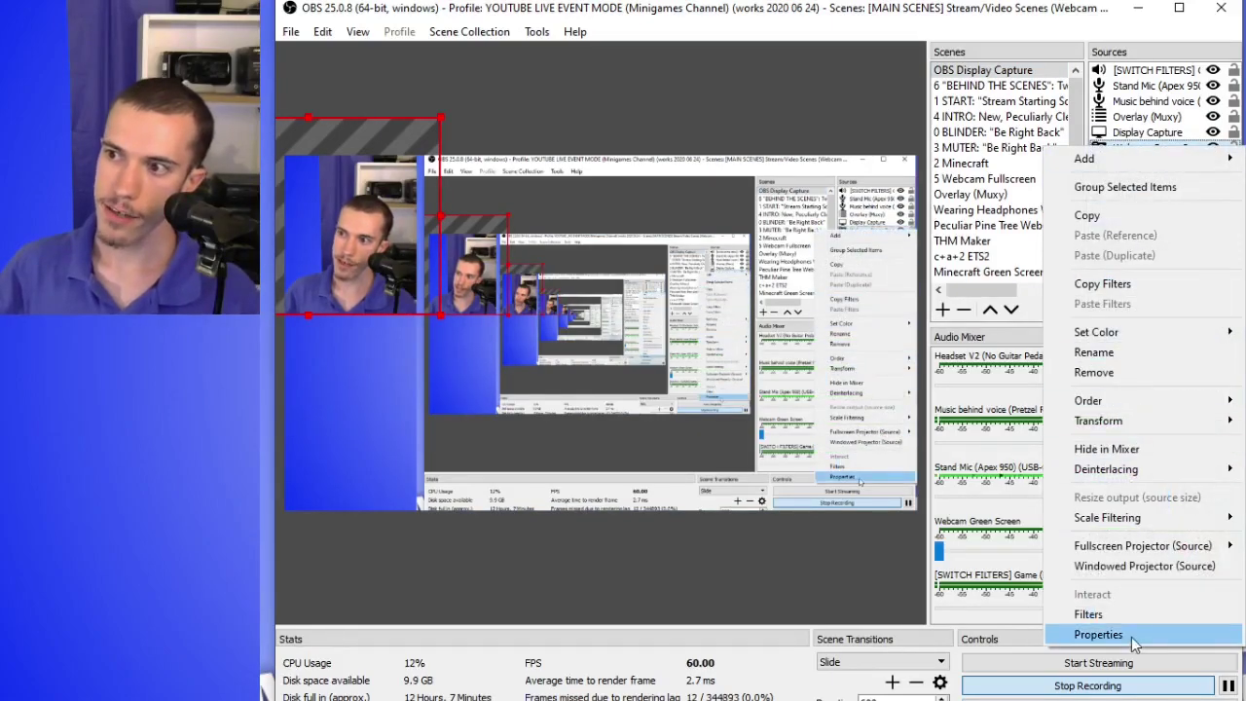
{"action": "left_click", "coordinate": [1132, 635]}
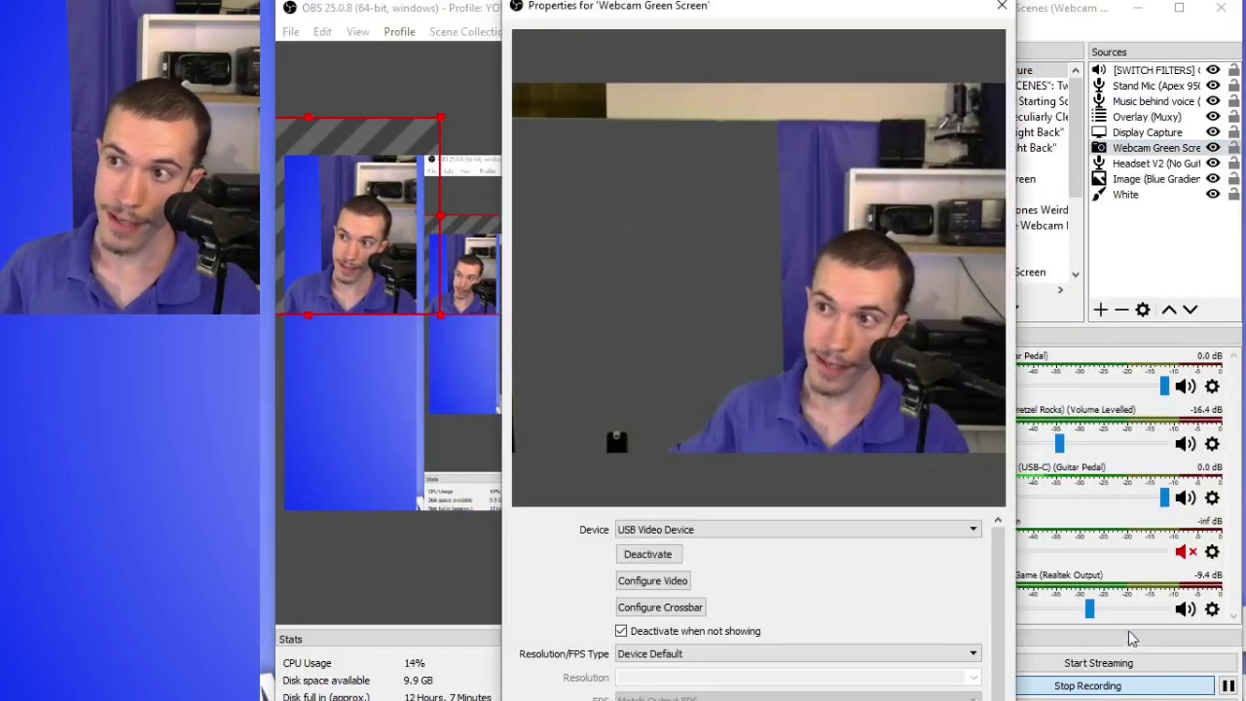
{"action": "key", "text": "Escape"}
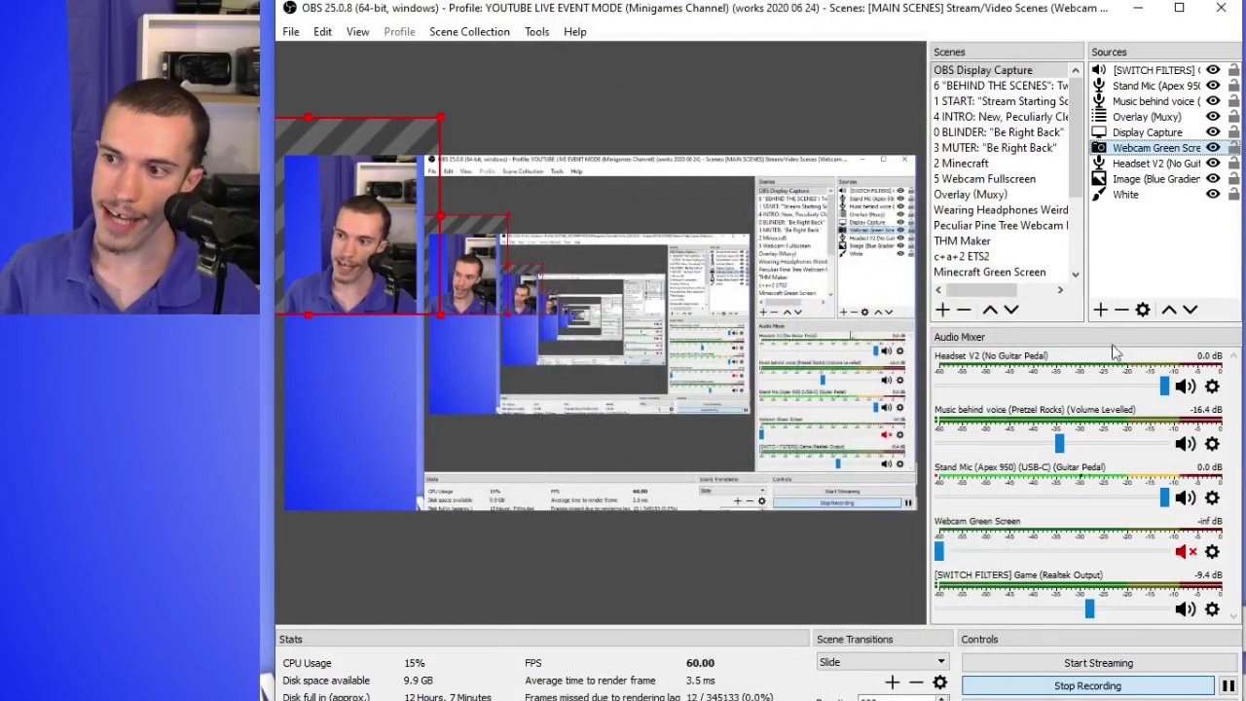
{"action": "left_click", "coordinate": [1100, 310]}
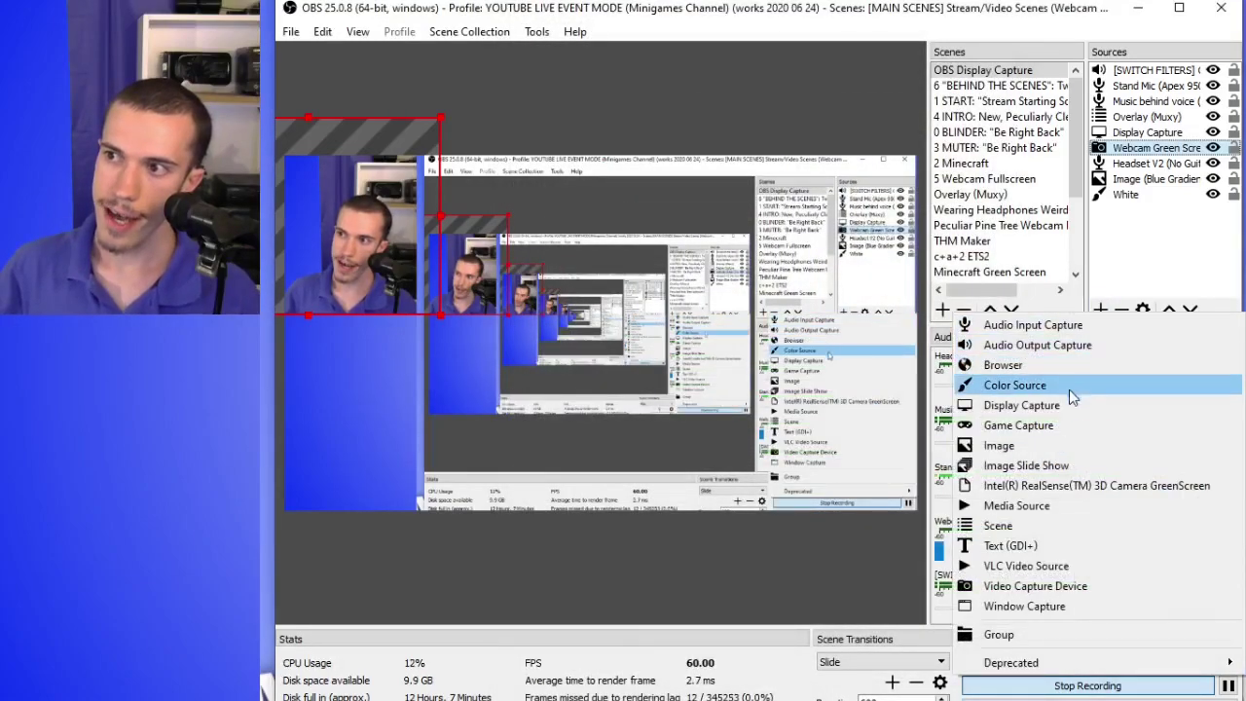
{"action": "left_click", "coordinate": [1063, 587]}
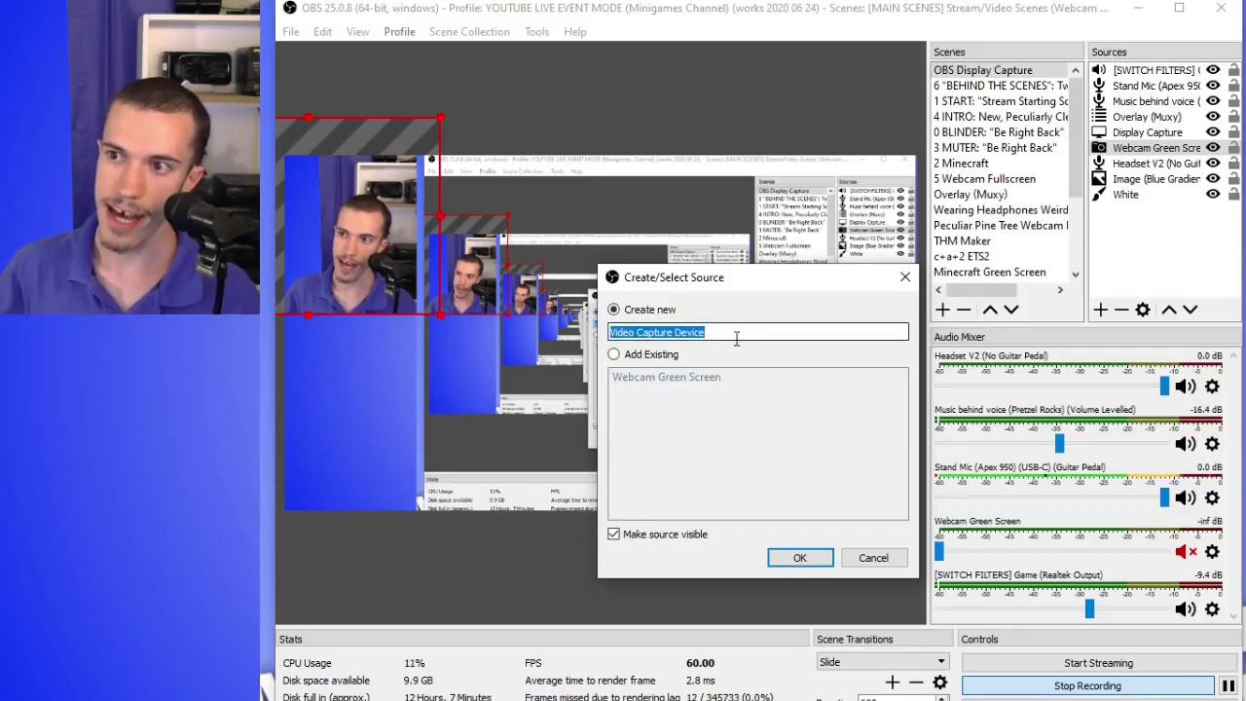
{"action": "left_click", "coordinate": [873, 558]}
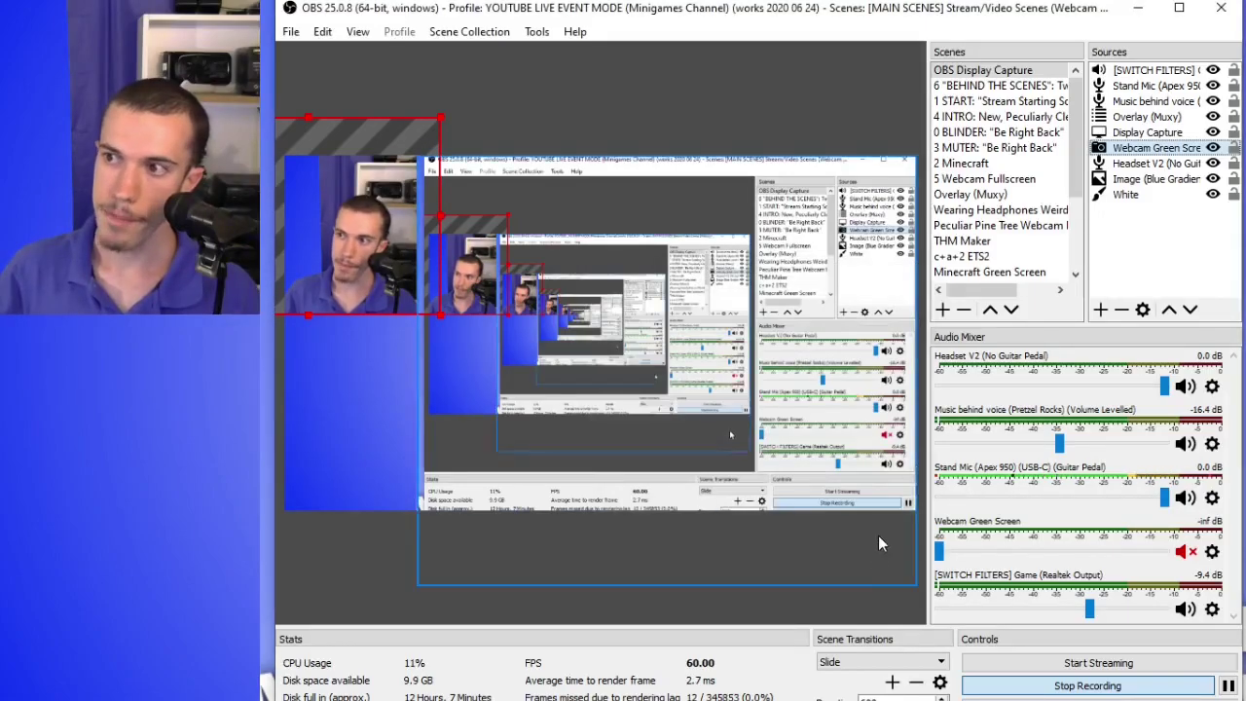
Open the Webcam Green Screen properties and keep USB Video Device as the camera
{"action": "double_click", "coordinate": [477, 484]}
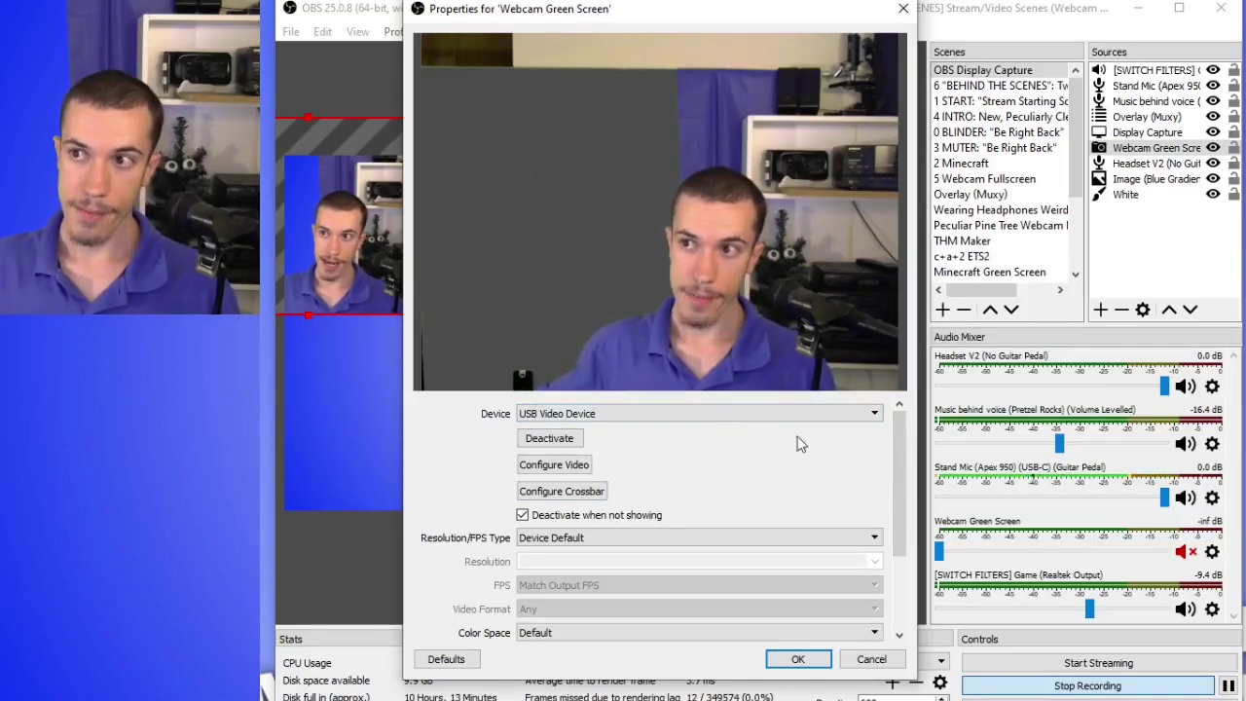
{"action": "left_click", "coordinate": [876, 416]}
{"action": "left_click", "coordinate": [422, 420]}
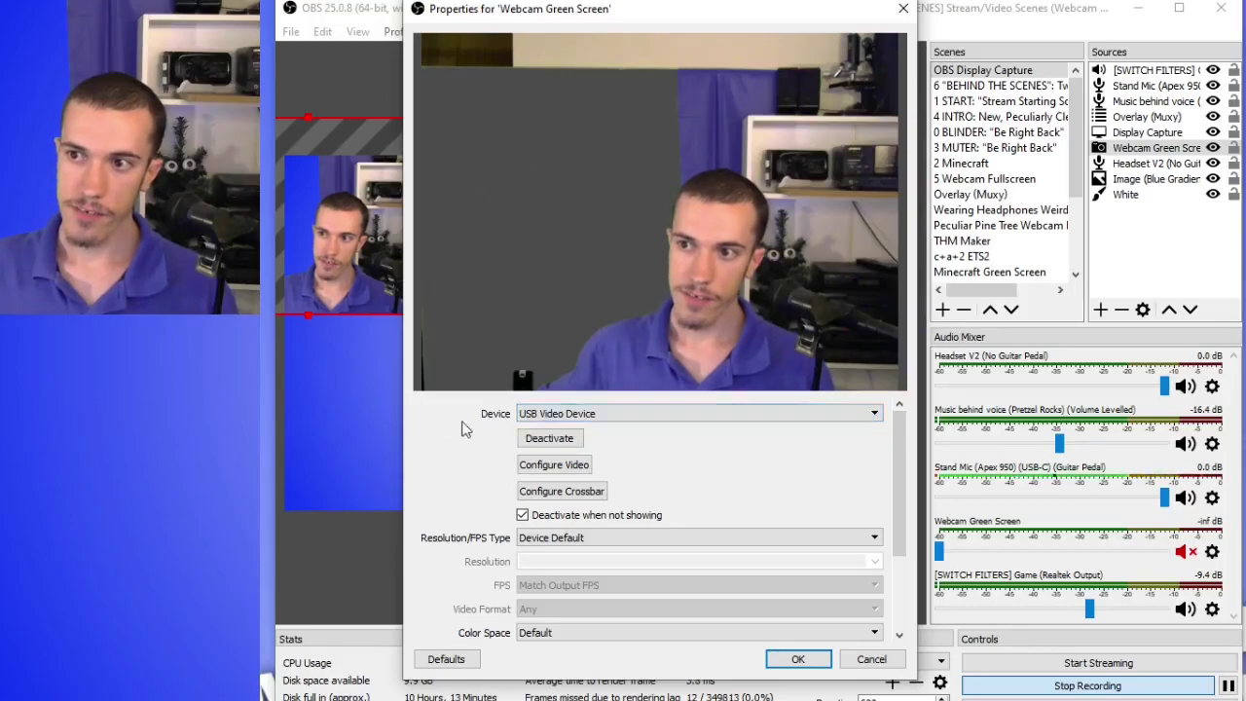
{"action": "left_click", "coordinate": [580, 466]}
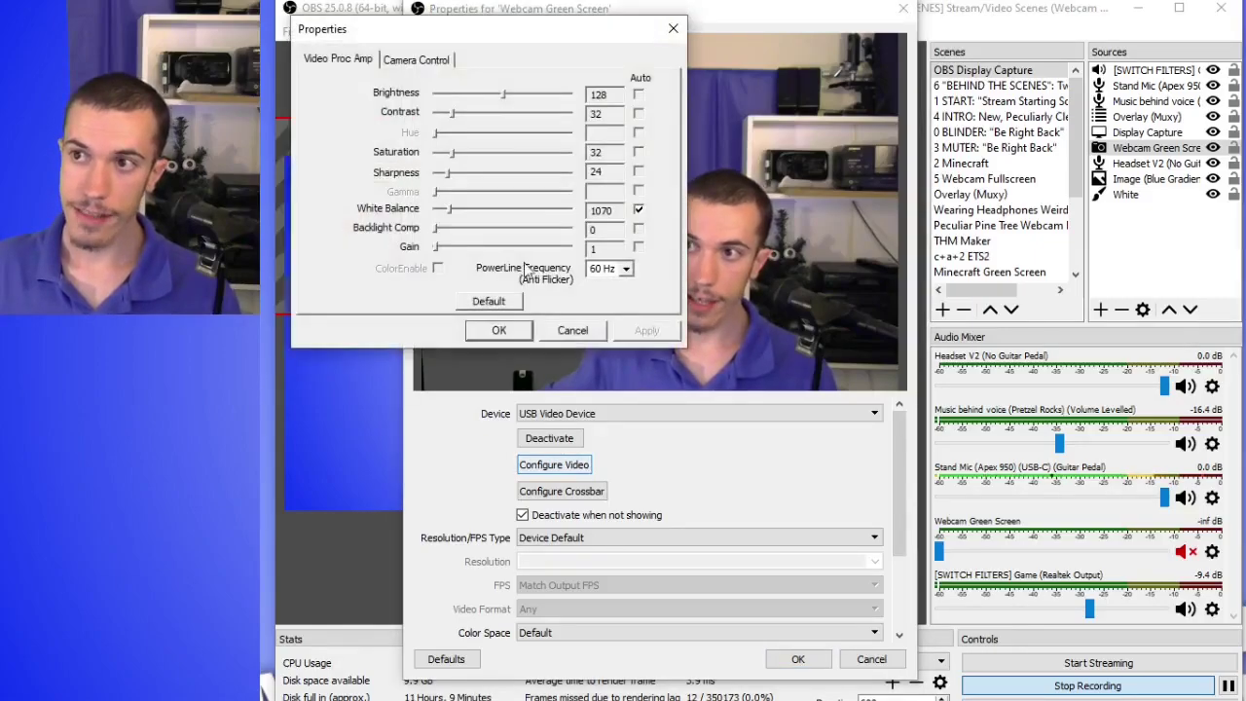
{"action": "left_click_drag", "start_coordinate": [432, 36], "coordinate": [615, 122]}
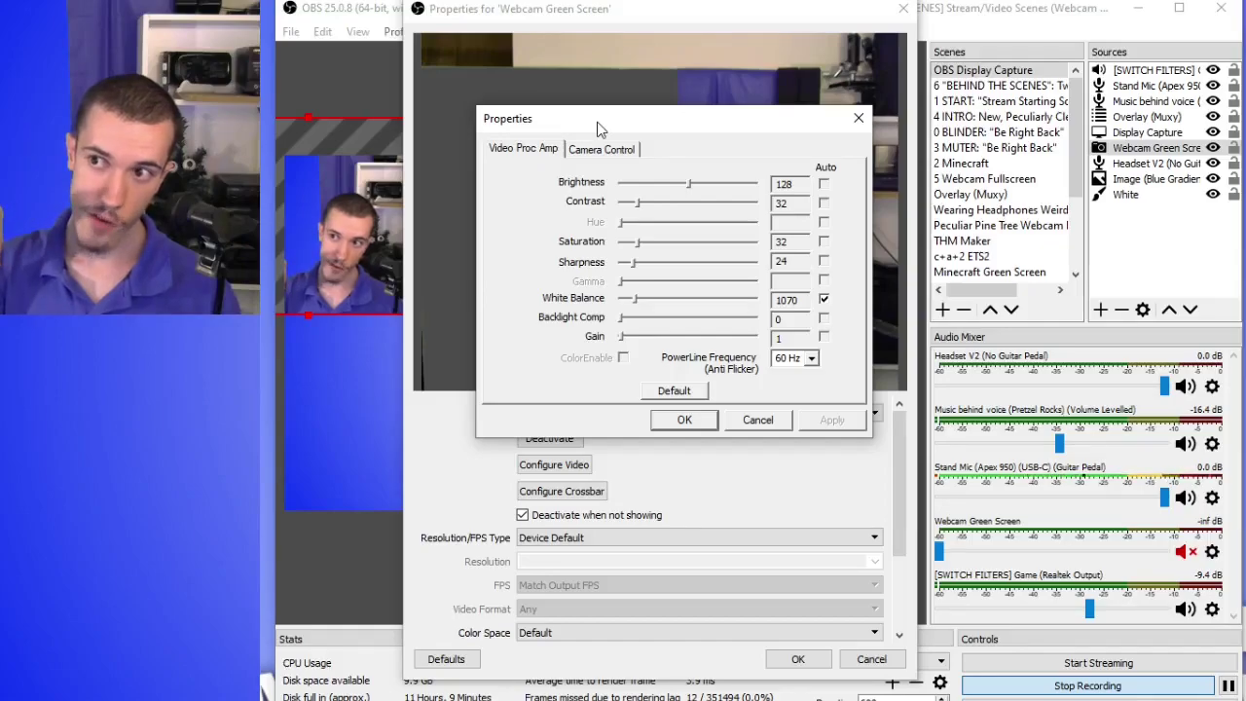
{"action": "left_click_drag", "start_coordinate": [598, 122], "coordinate": [600, 118]}
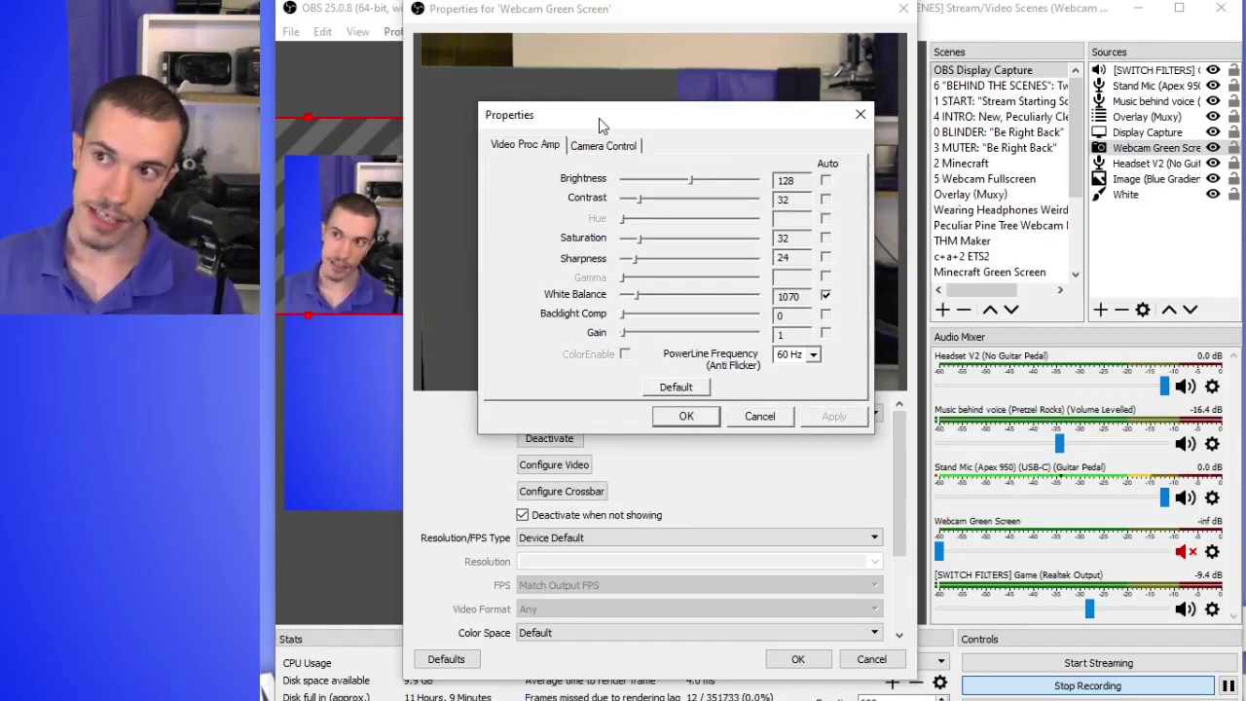
{"action": "left_click_drag", "start_coordinate": [599, 118], "coordinate": [597, 118]}
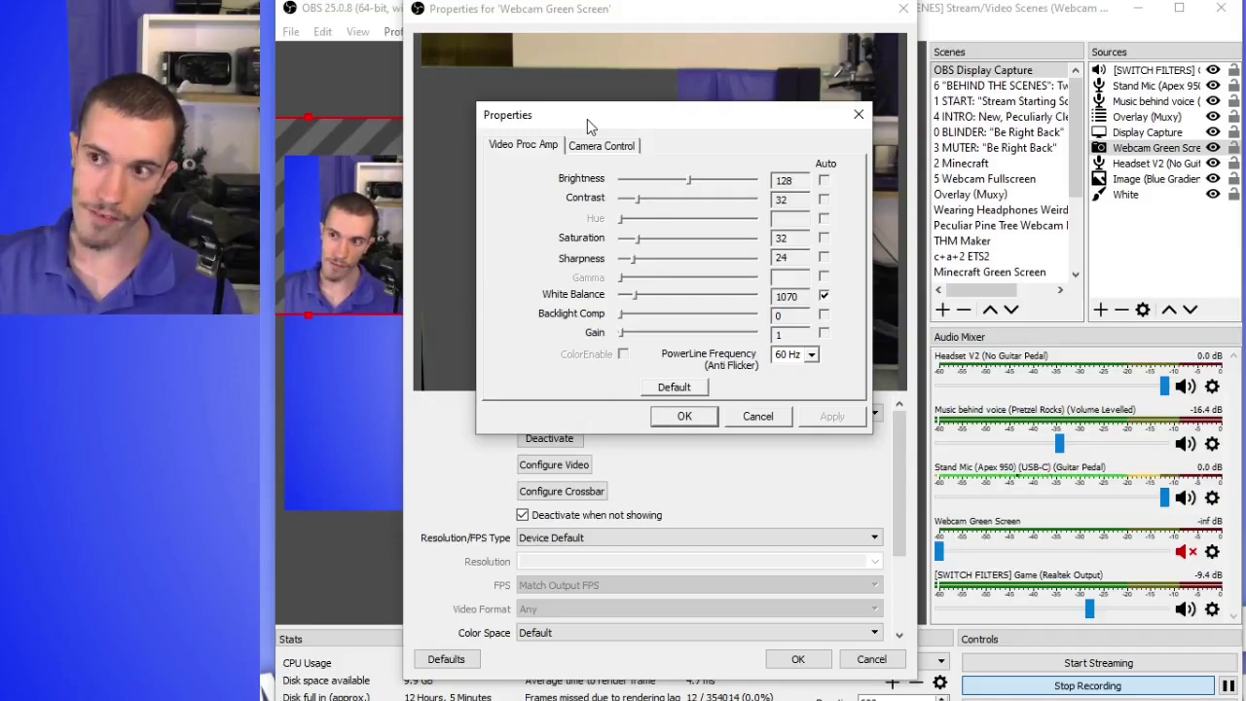
{"action": "left_click_drag", "start_coordinate": [587, 120], "coordinate": [593, 121]}
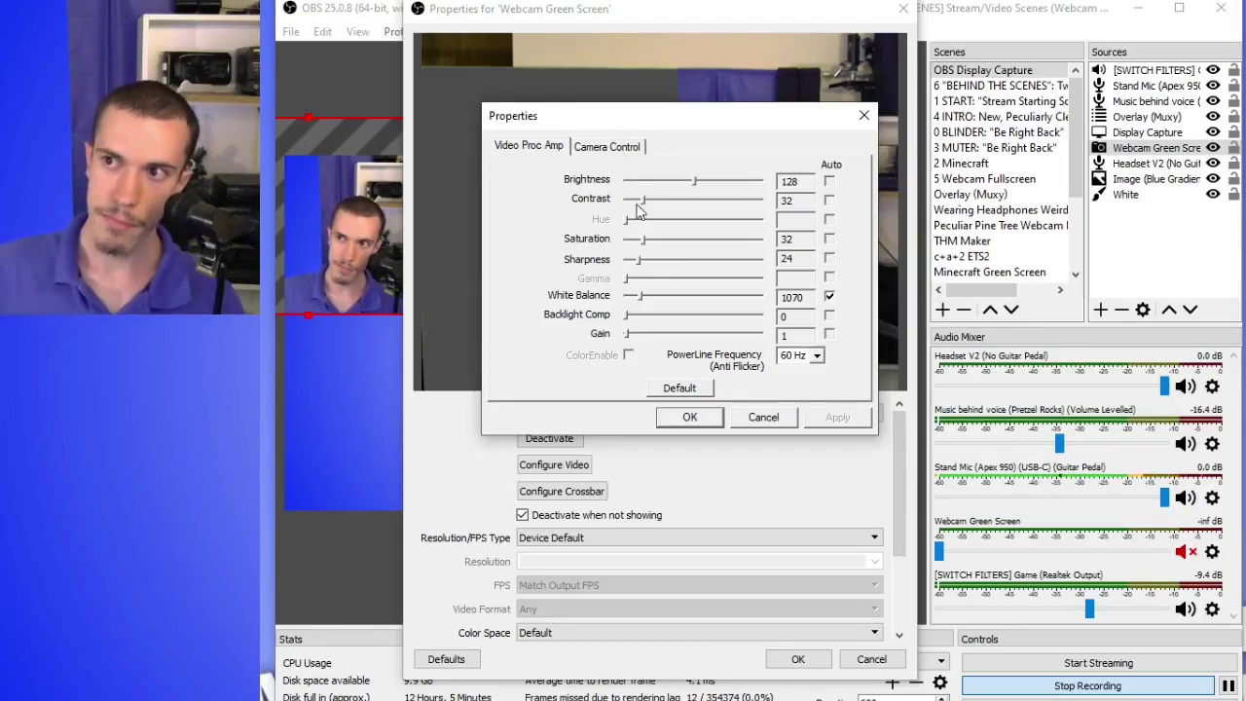
Drag the Video Proc Amp Properties dialog to the right so it no longer covers the preview
{"action": "left_click_drag", "start_coordinate": [630, 116], "coordinate": [638, 119]}
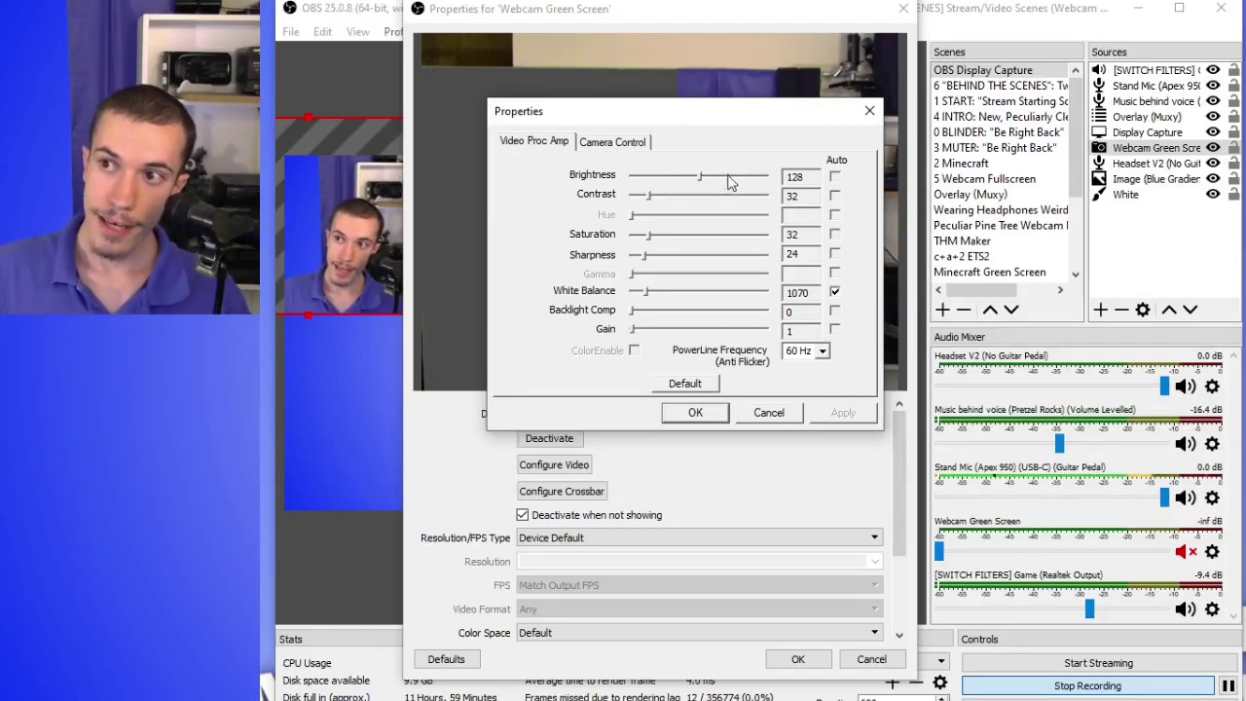
{"action": "left_click_drag", "start_coordinate": [759, 113], "coordinate": [764, 115]}
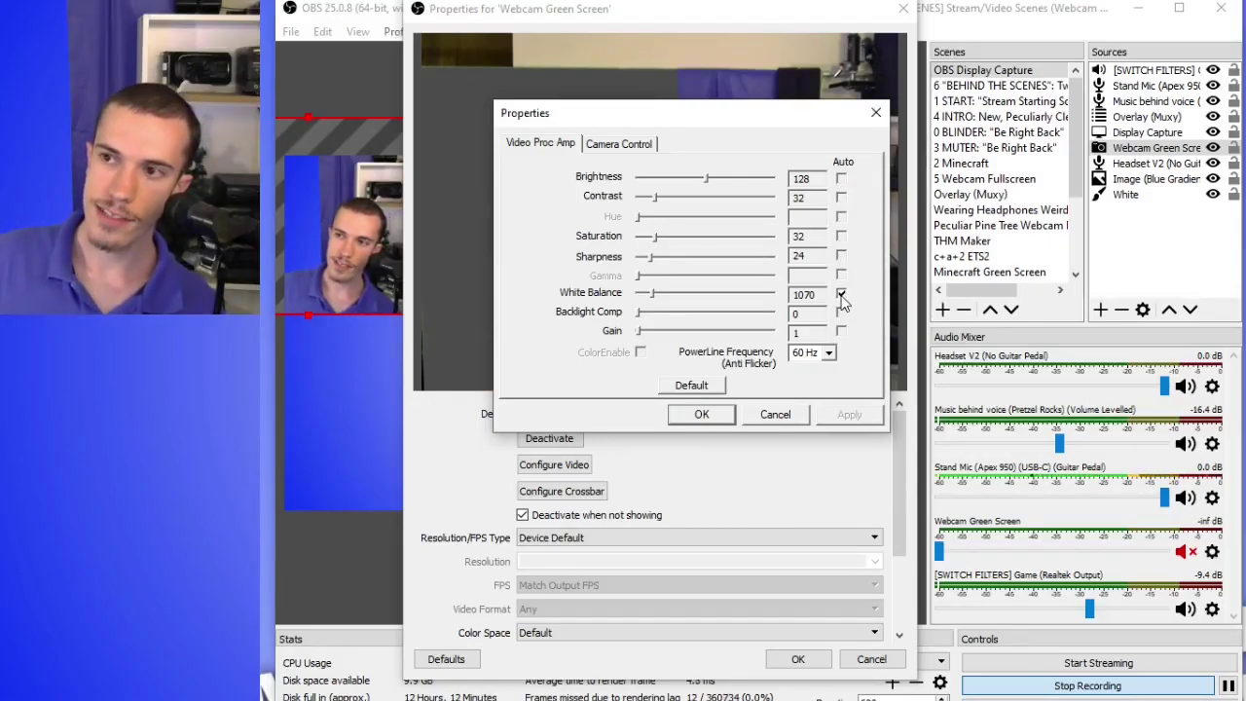
{"action": "left_click_drag", "start_coordinate": [676, 119], "coordinate": [993, 146]}
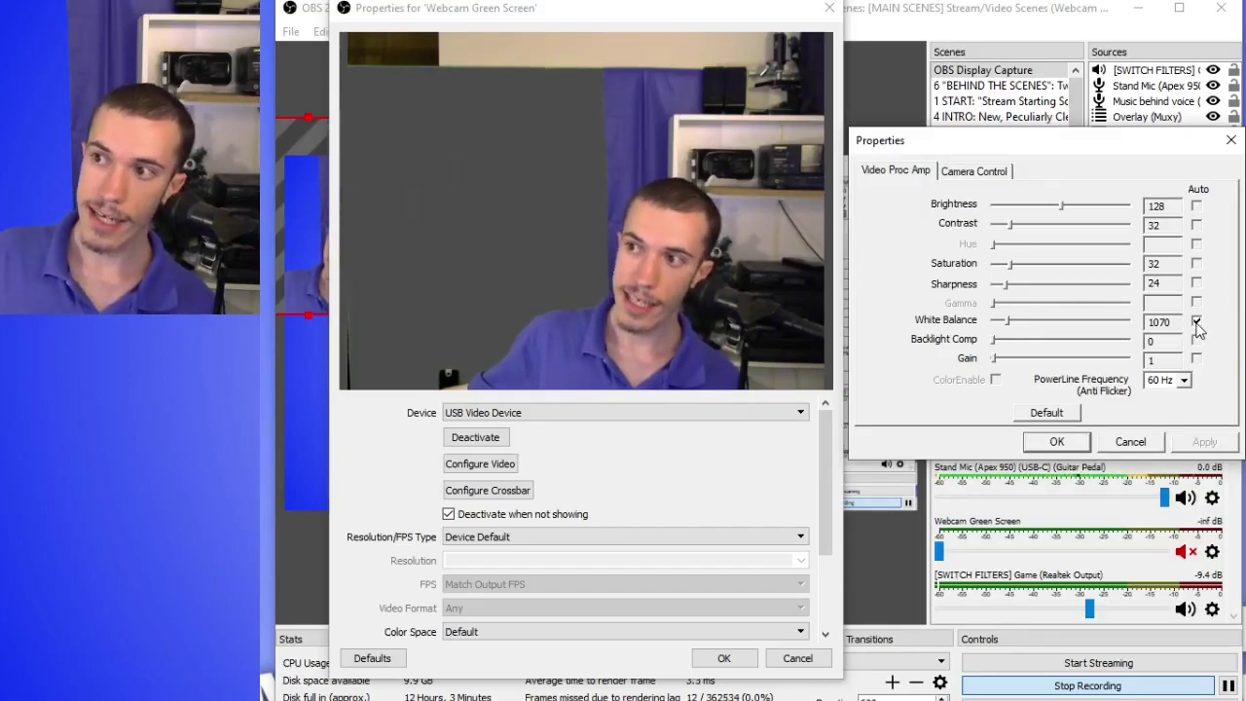
Try manual white balance slider values, then leave White Balance on Auto
{"action": "left_click", "coordinate": [1196, 322]}
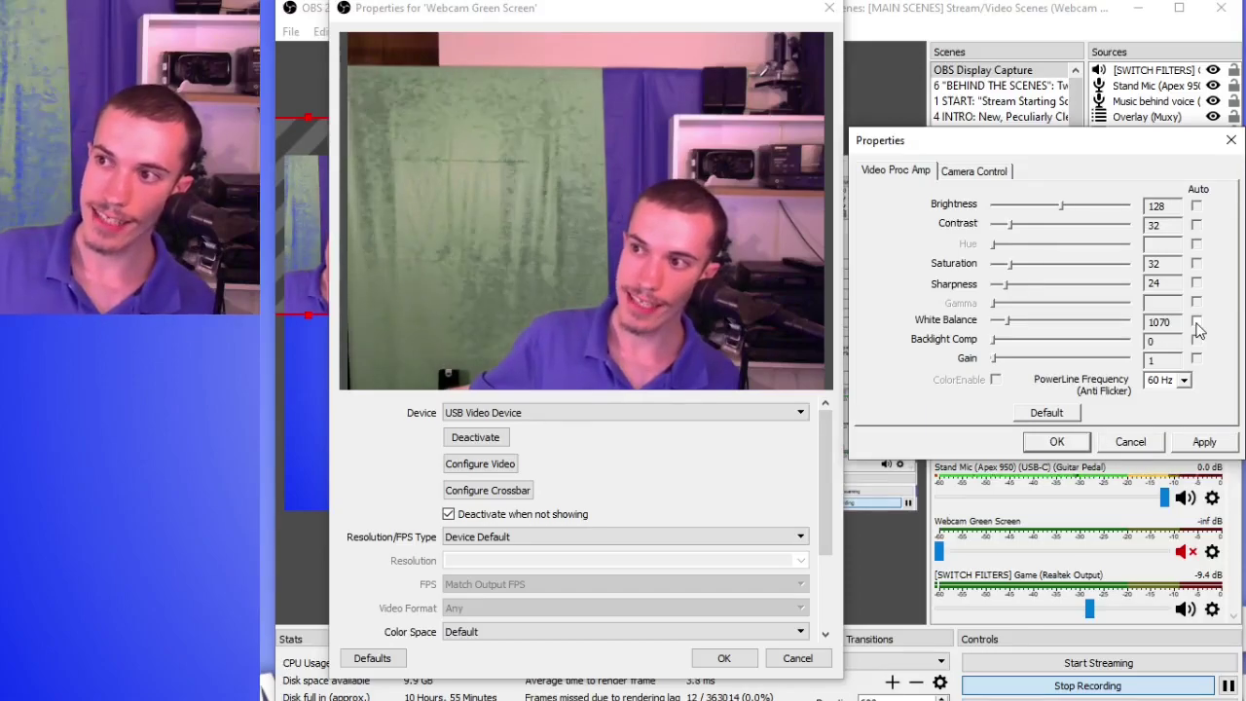
{"action": "left_click_drag", "start_coordinate": [1008, 321], "coordinate": [1054, 329]}
{"action": "left_click", "coordinate": [1199, 323]}
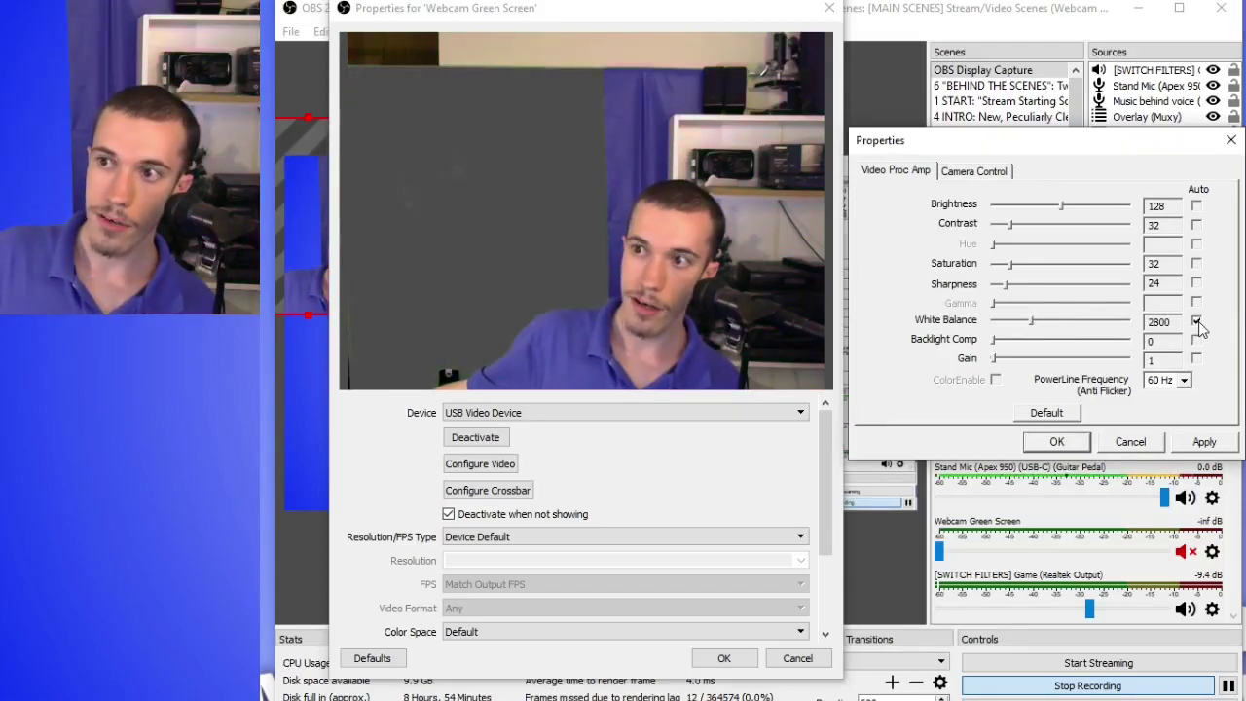
{"action": "left_click", "coordinate": [1199, 323]}
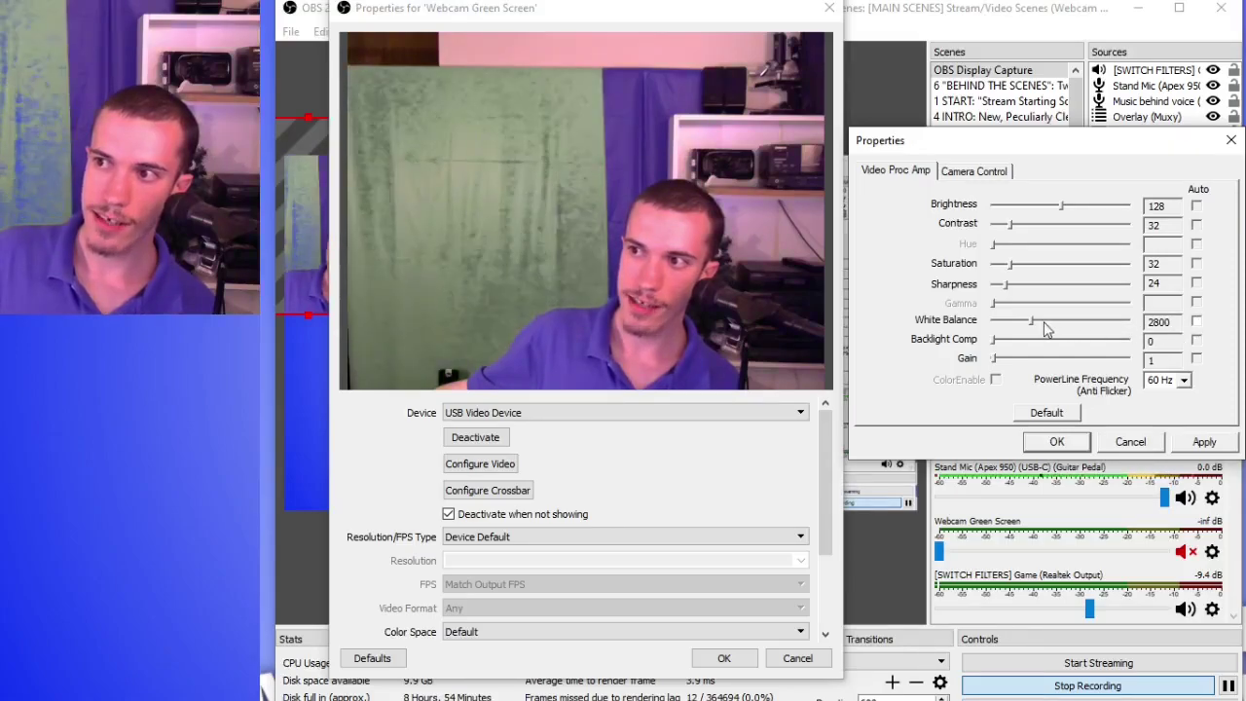
{"action": "mouse_move", "coordinate": [1046, 325]}
{"action": "left_mouse_down"}
{"action": "mouse_move", "coordinate": [1113, 337]}
{"action": "mouse_move", "coordinate": [949, 350]}
{"action": "mouse_move", "coordinate": [1027, 336]}
{"action": "left_mouse_up"}
{"action": "left_click", "coordinate": [1197, 323]}
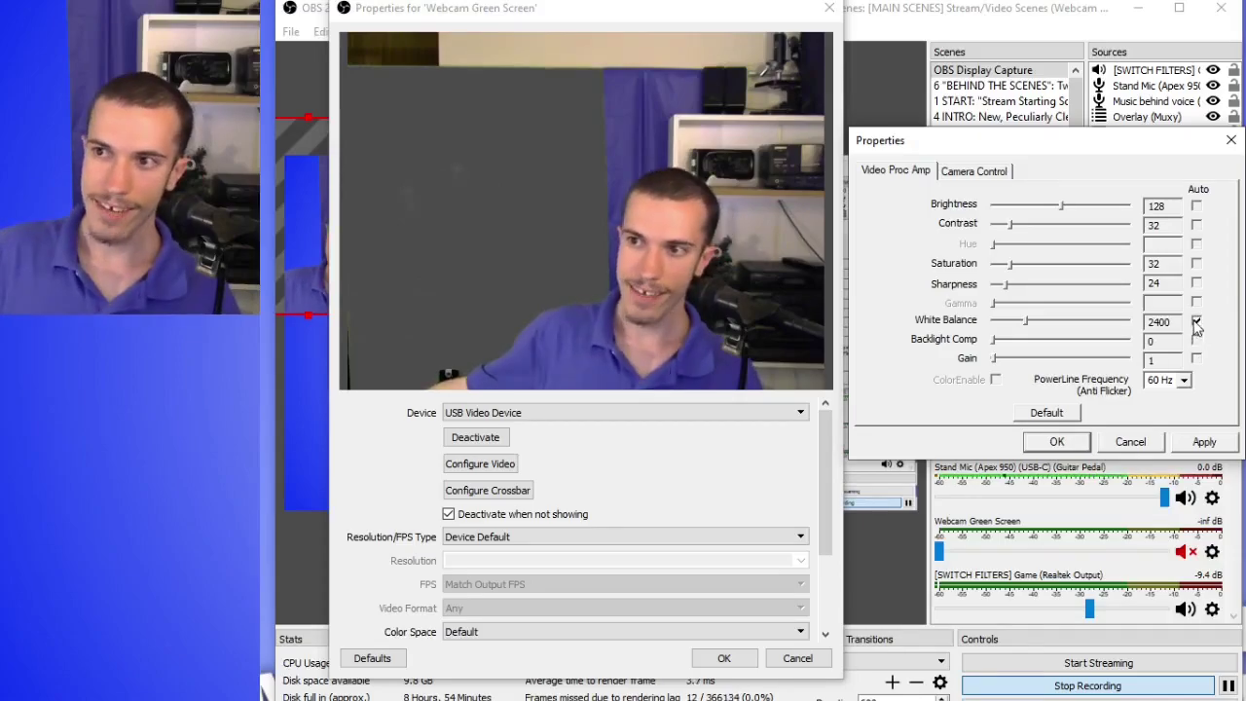
{"action": "left_click", "coordinate": [1197, 322]}
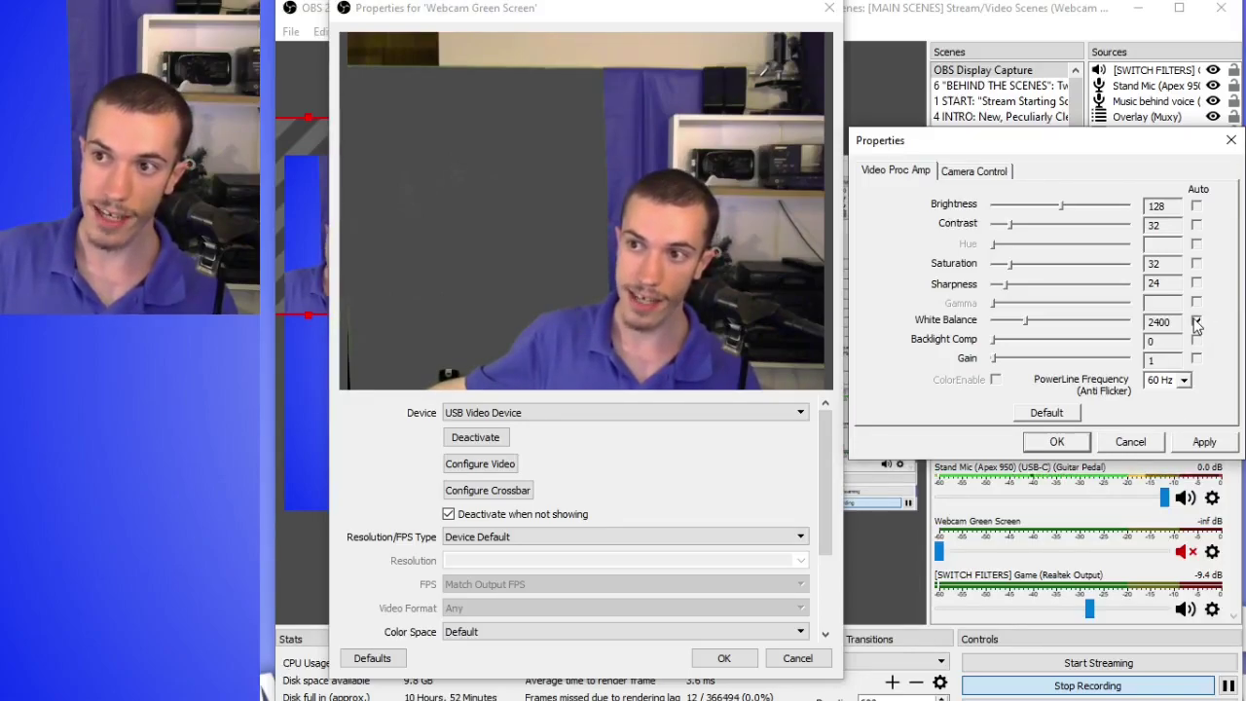
{"action": "left_click", "coordinate": [1197, 323]}
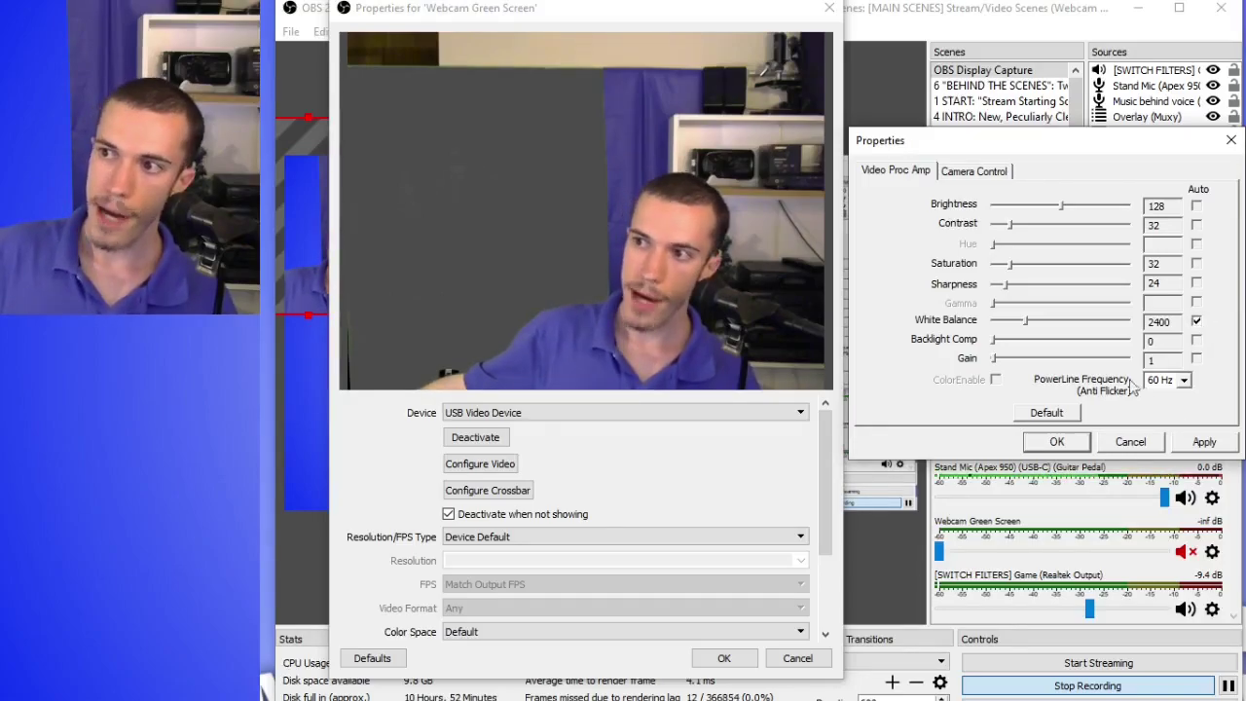
Keep PowerLine Frequency at 60 Hz and switch to the Camera Control tab
{"action": "left_click", "coordinate": [1186, 380]}
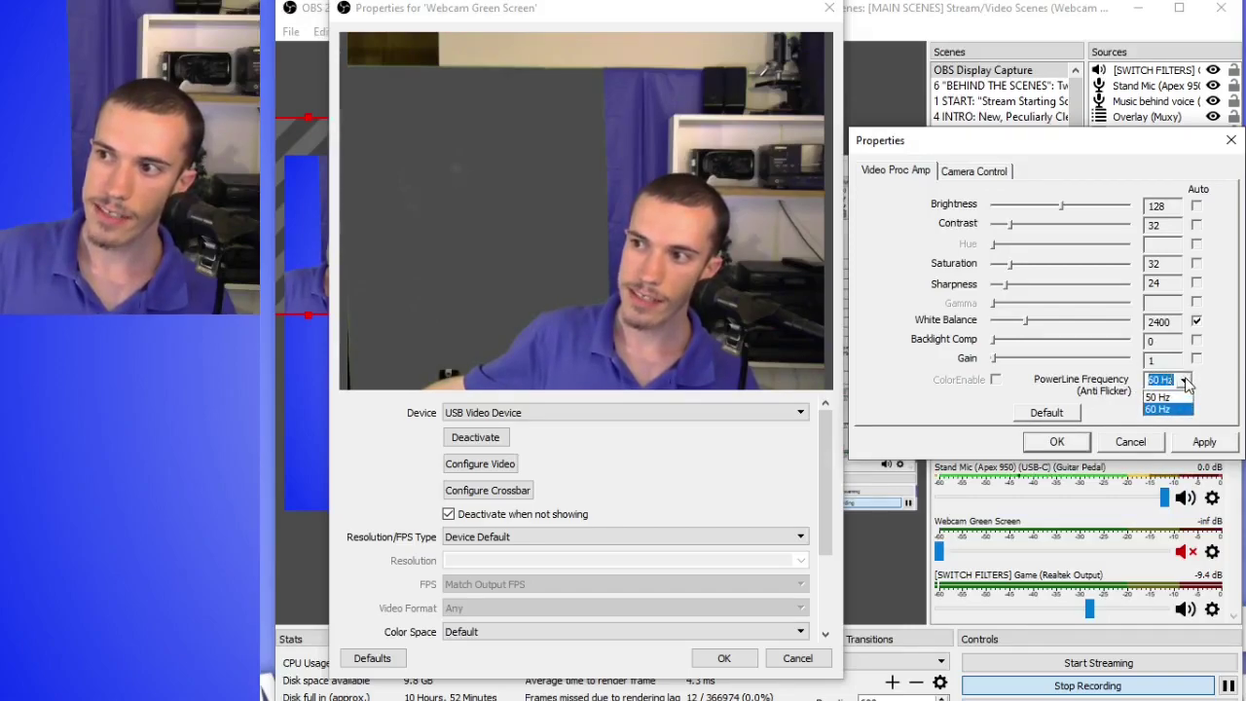
{"action": "left_click", "coordinate": [1216, 389]}
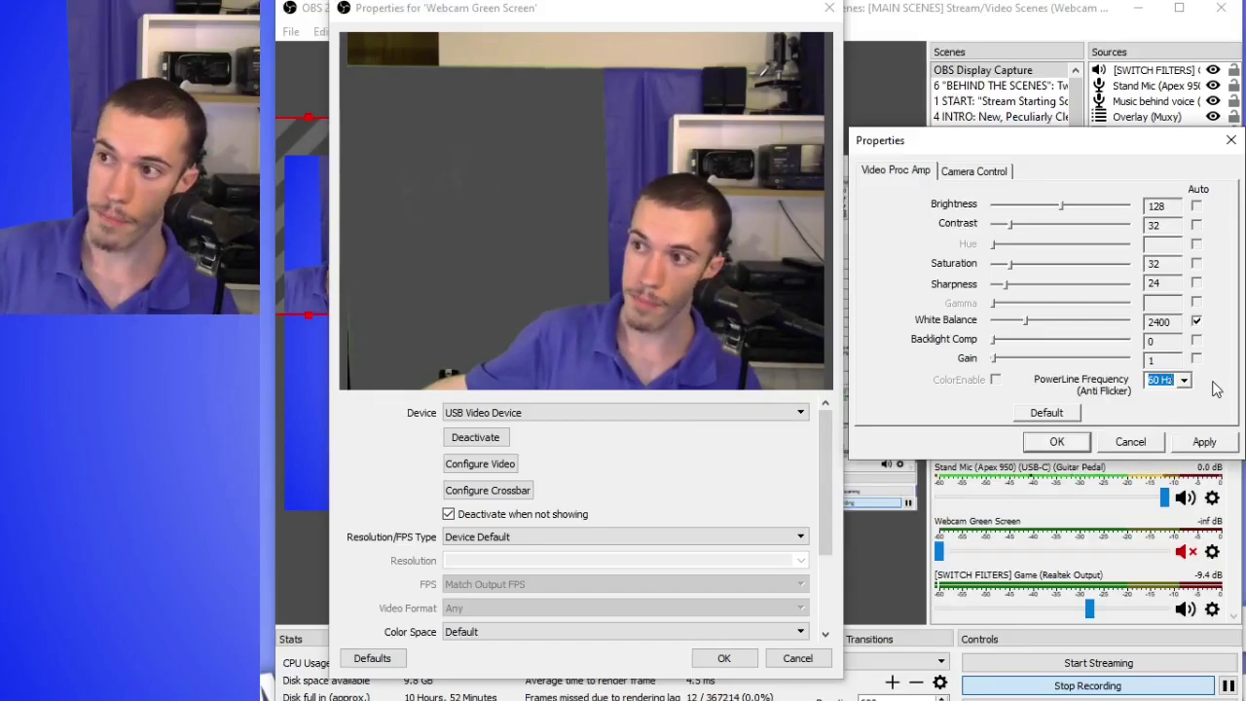
{"action": "left_click", "coordinate": [1185, 381]}
{"action": "left_click", "coordinate": [1216, 389]}
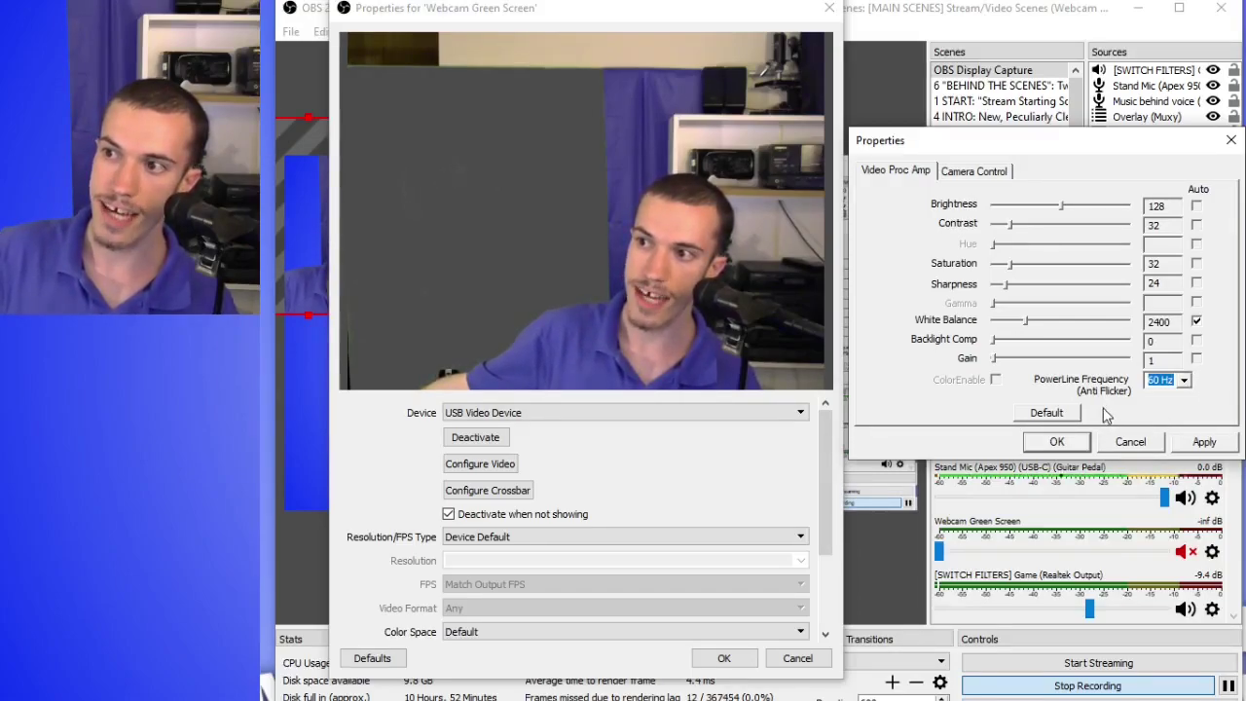
{"action": "left_click", "coordinate": [984, 172]}
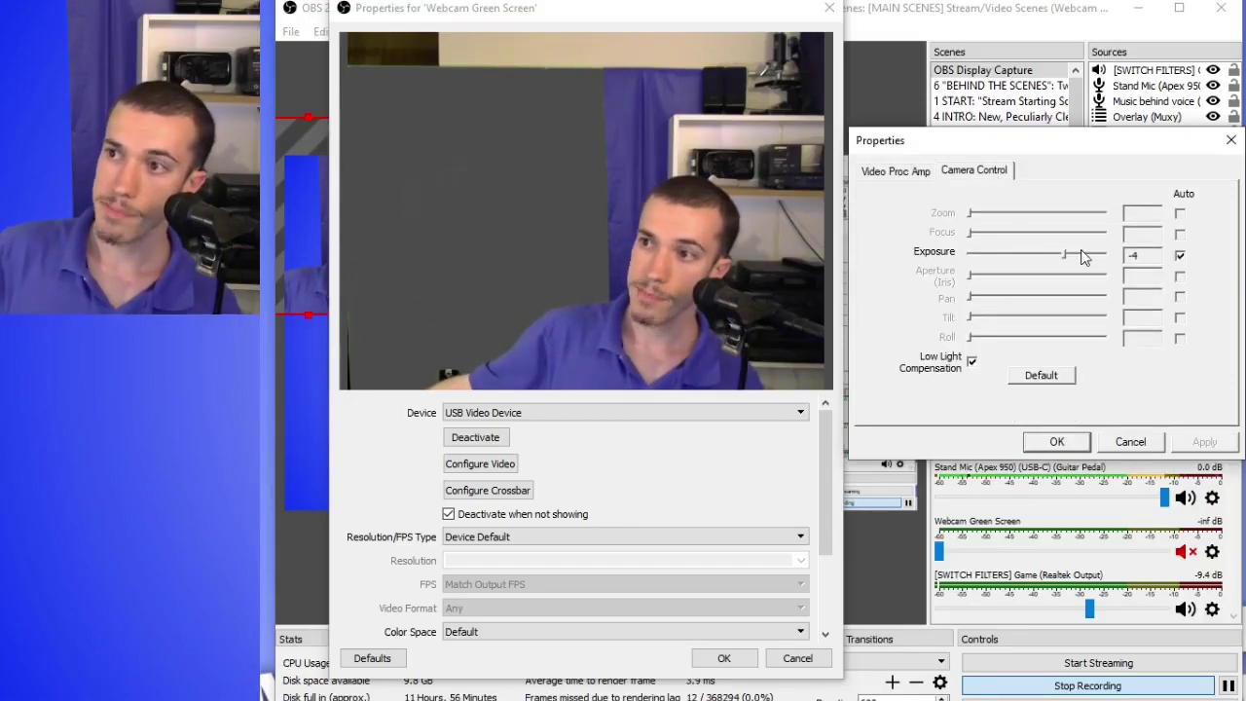
Leave Exposure on Auto, then cancel out of the camera adjustment dialog
{"action": "left_click", "coordinate": [1180, 255]}
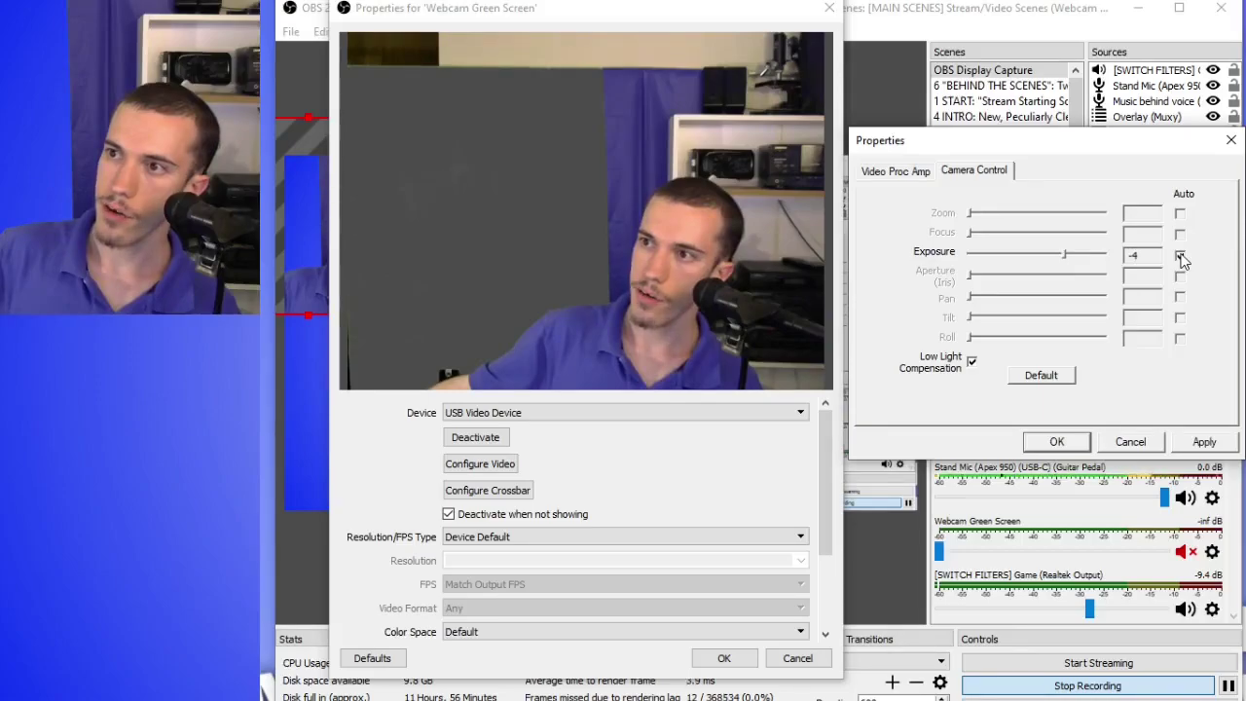
{"action": "left_click", "coordinate": [1180, 256]}
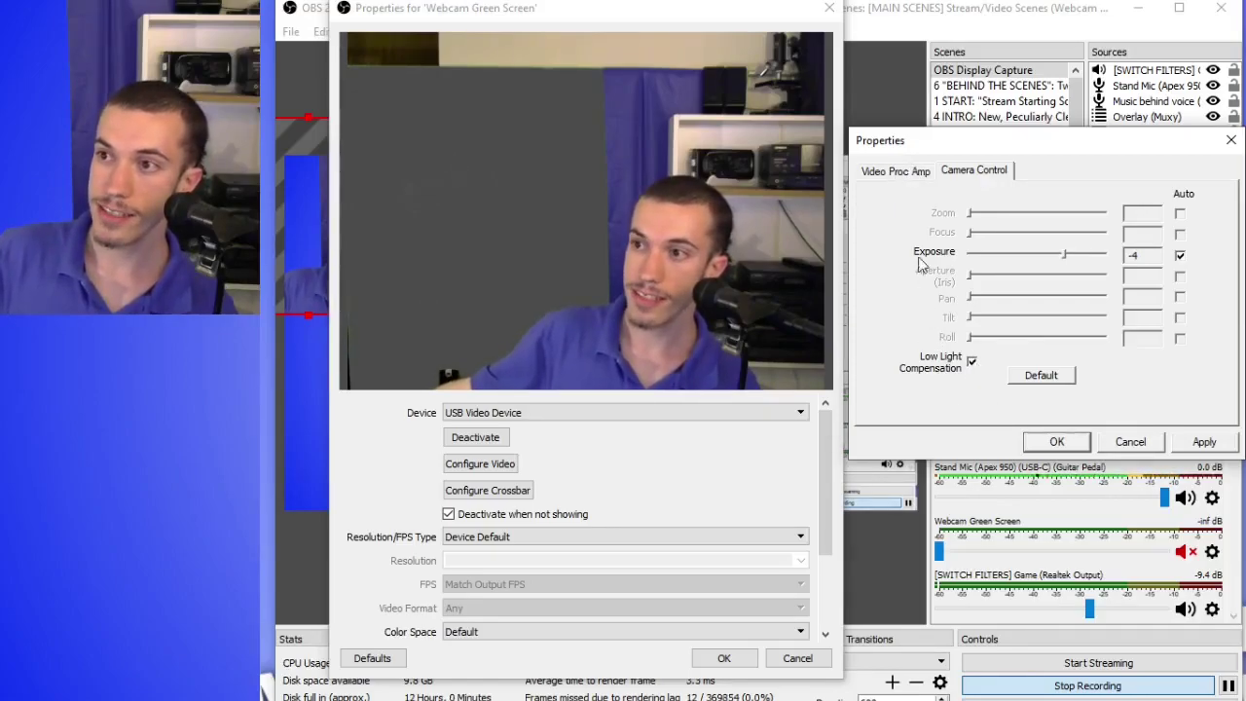
{"action": "left_click", "coordinate": [896, 172]}
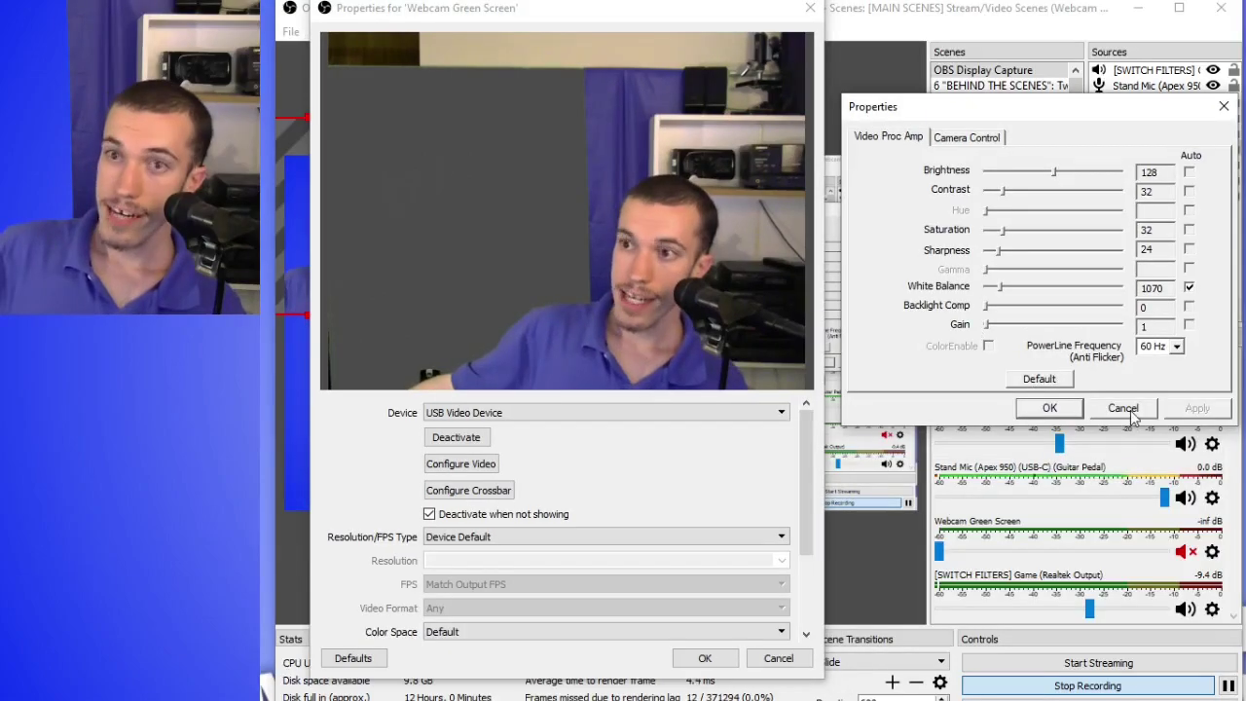
{"action": "left_click", "coordinate": [1131, 410]}
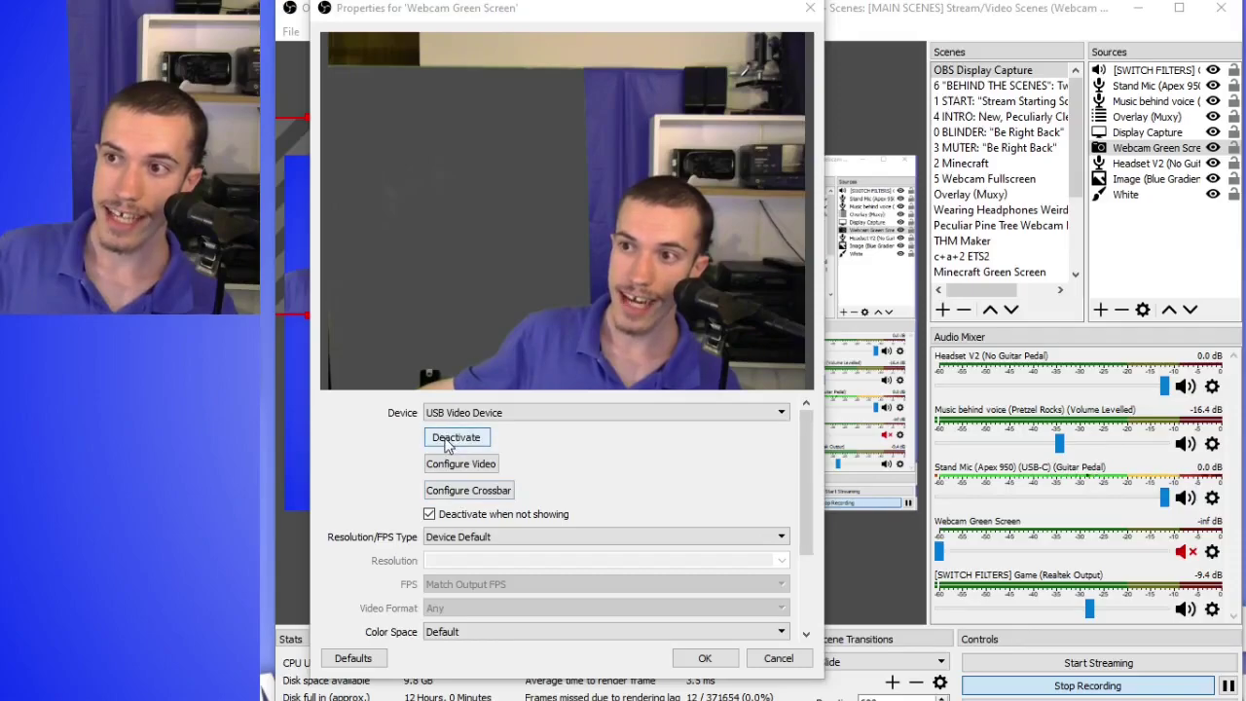
{"action": "left_click", "coordinate": [466, 494]}
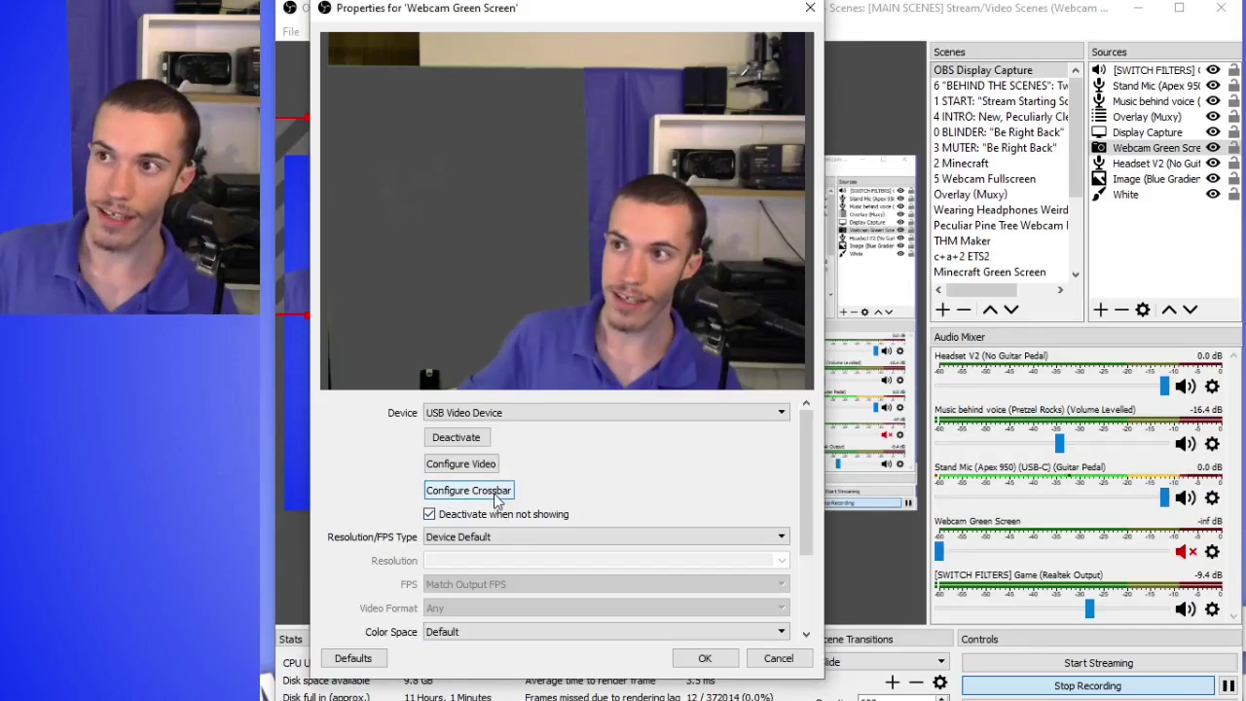
{"action": "left_click", "coordinate": [496, 499]}
{"action": "left_click_drag", "start_coordinate": [24, 195], "coordinate": [843, 154]}
{"action": "left_click", "coordinate": [1063, 449]}
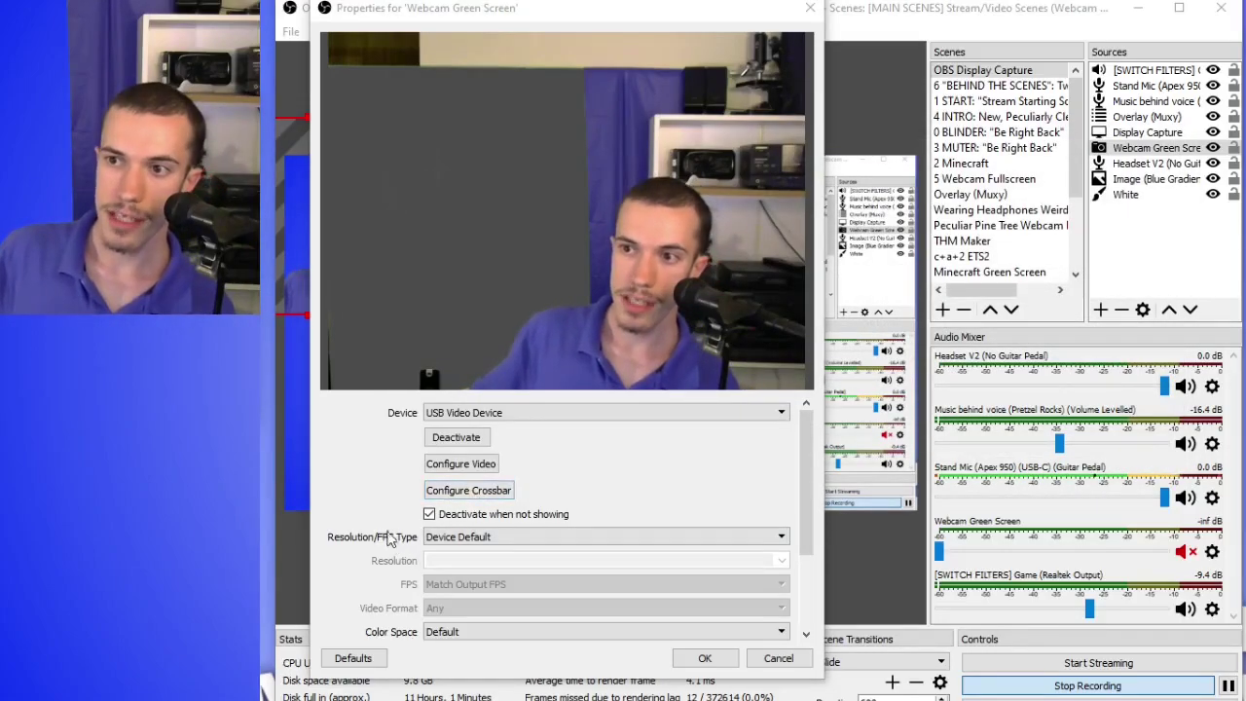
{"action": "scroll", "coordinate": [341, 588], "scroll_direction": "down", "scroll_amount": 1}
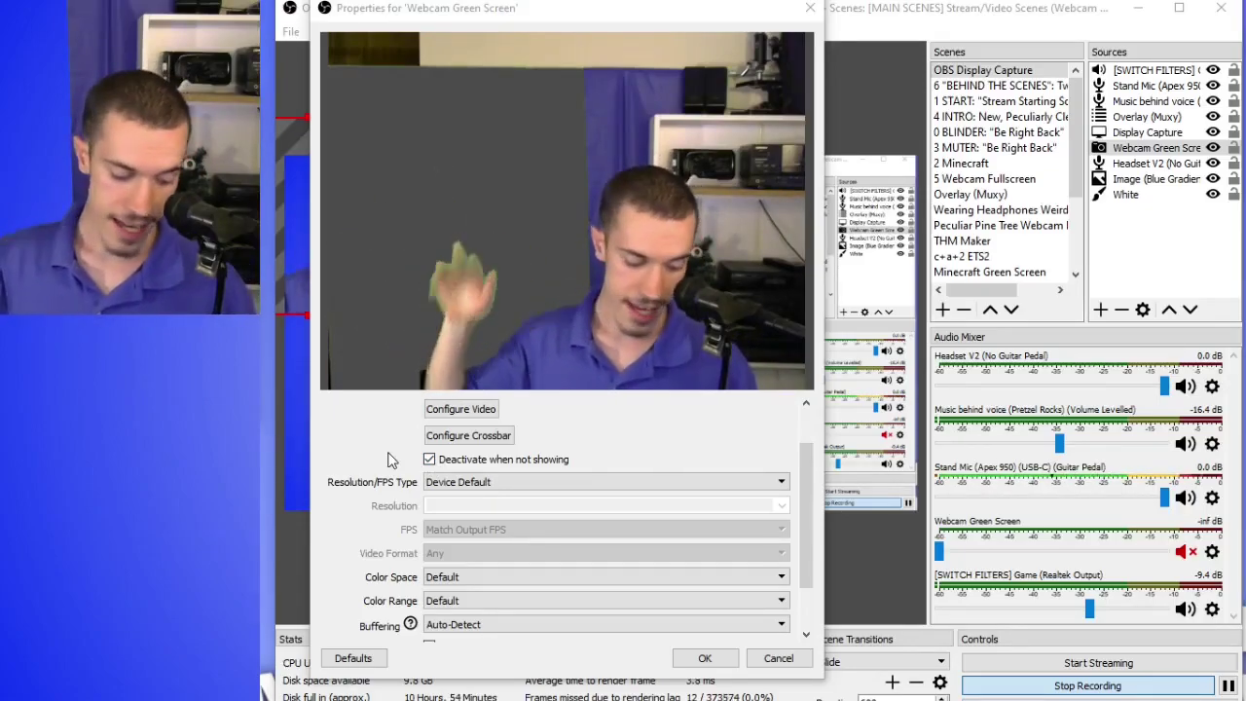
{"action": "scroll", "coordinate": [392, 441], "scroll_direction": "down", "scroll_amount": 1}
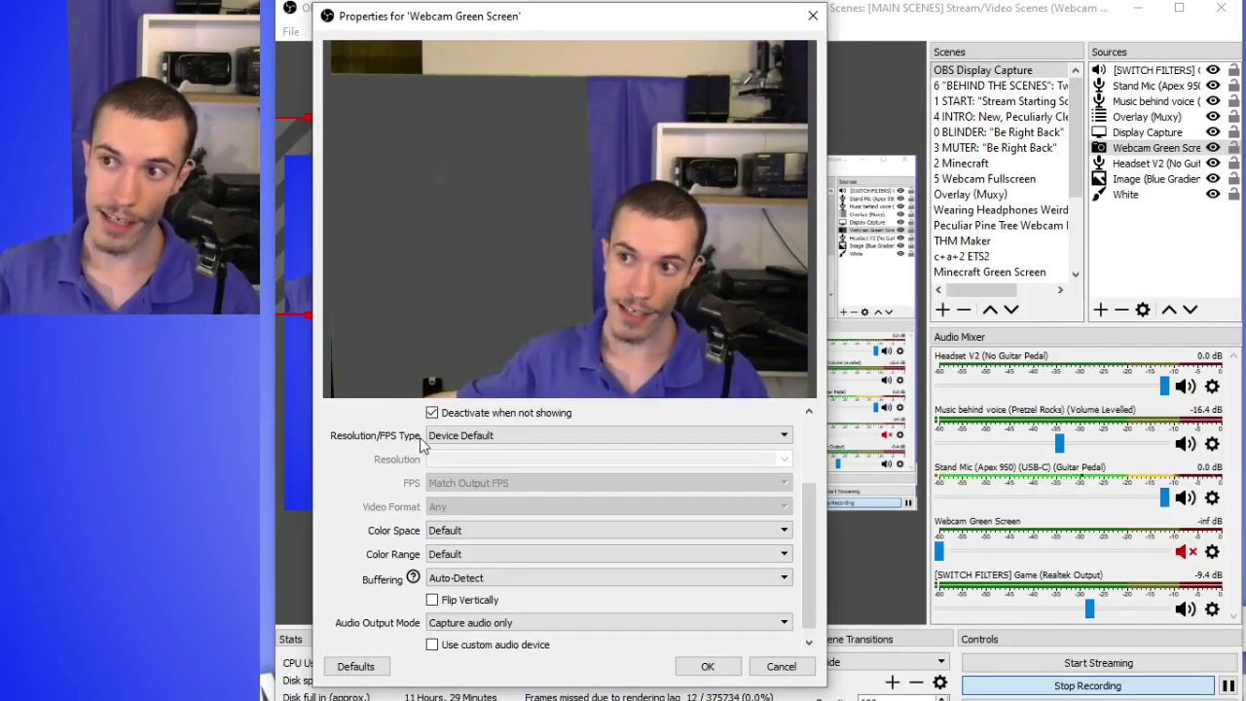
Switch Resolution/FPS Type to Custom and pick 1280x720 after first trying 1280x960
{"action": "left_click", "coordinate": [456, 436]}
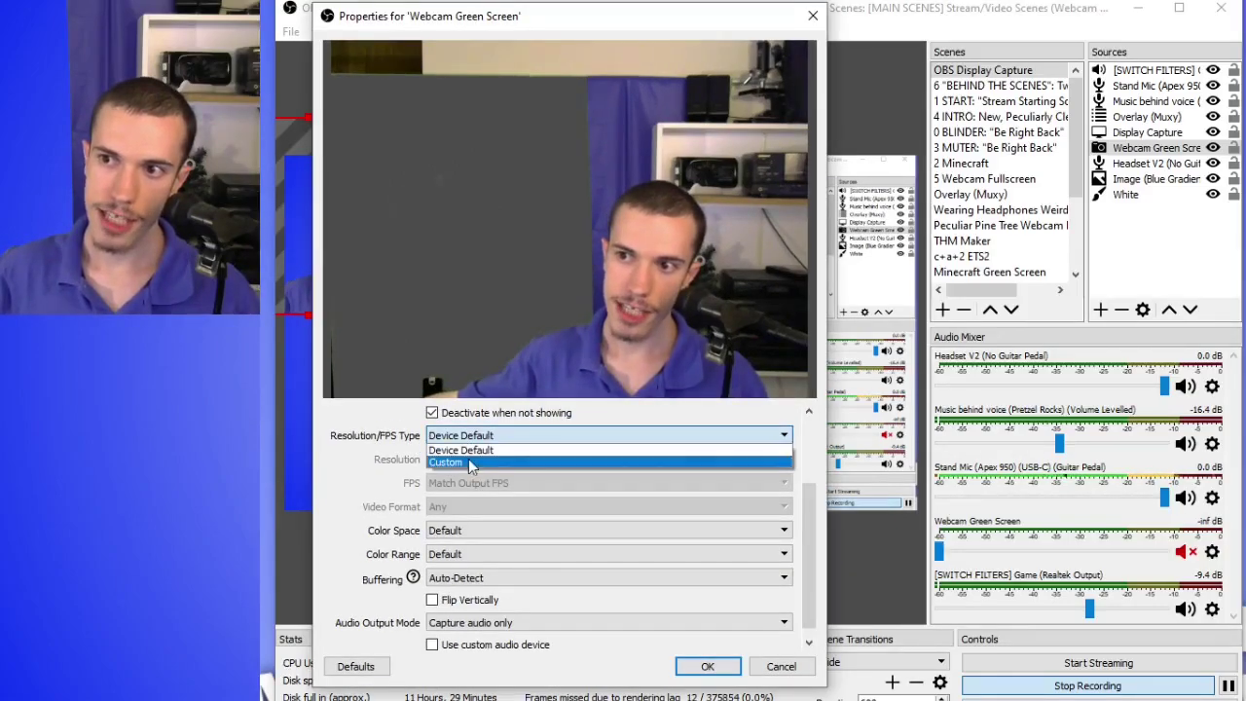
{"action": "left_click", "coordinate": [470, 463]}
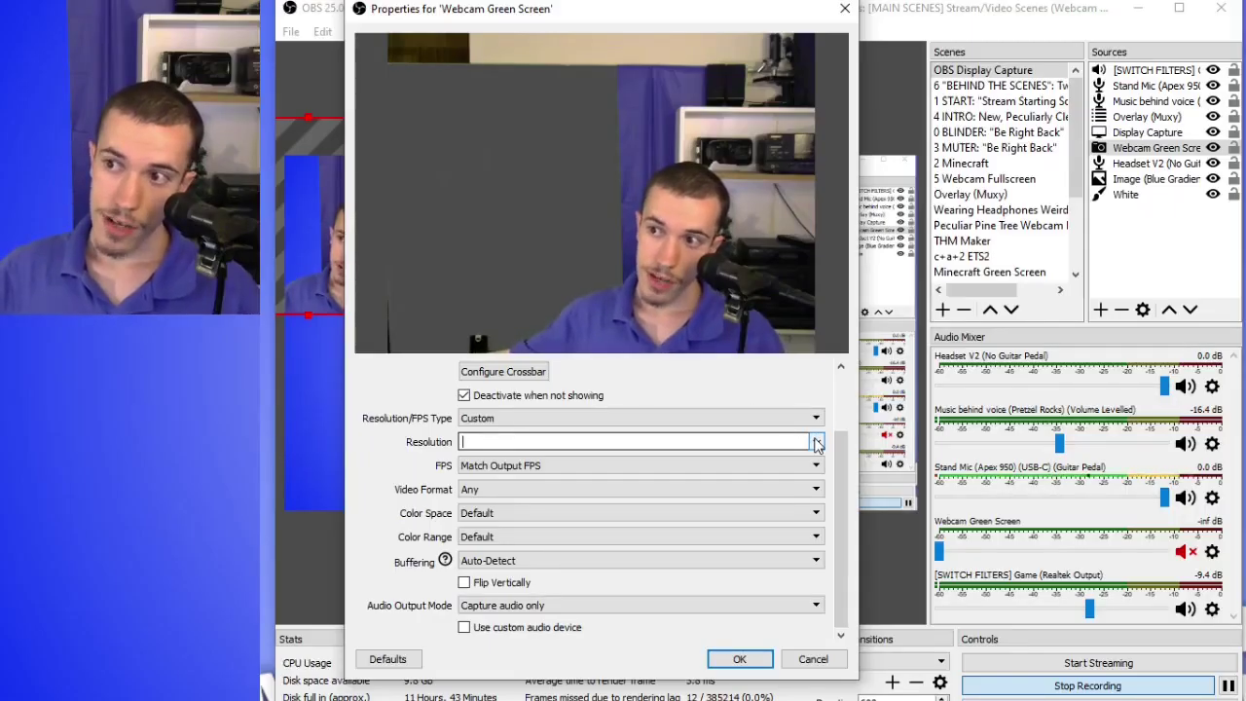
{"action": "left_click", "coordinate": [816, 442]}
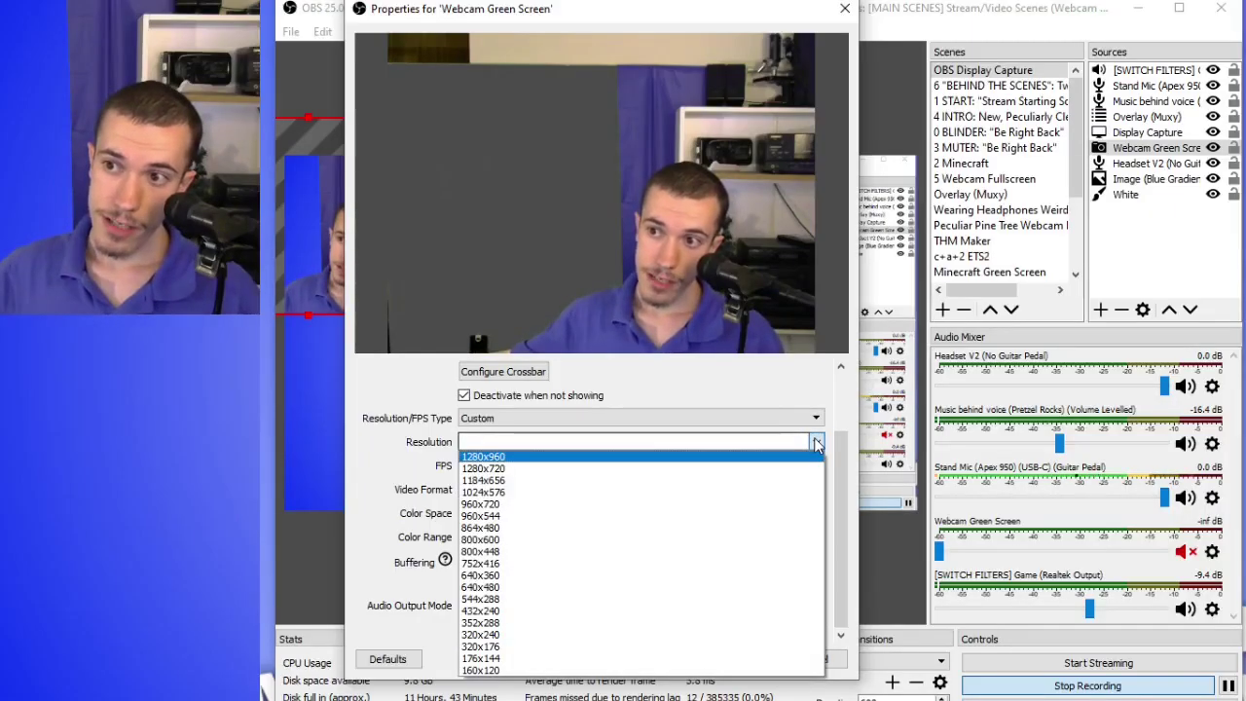
{"action": "left_click", "coordinate": [737, 459]}
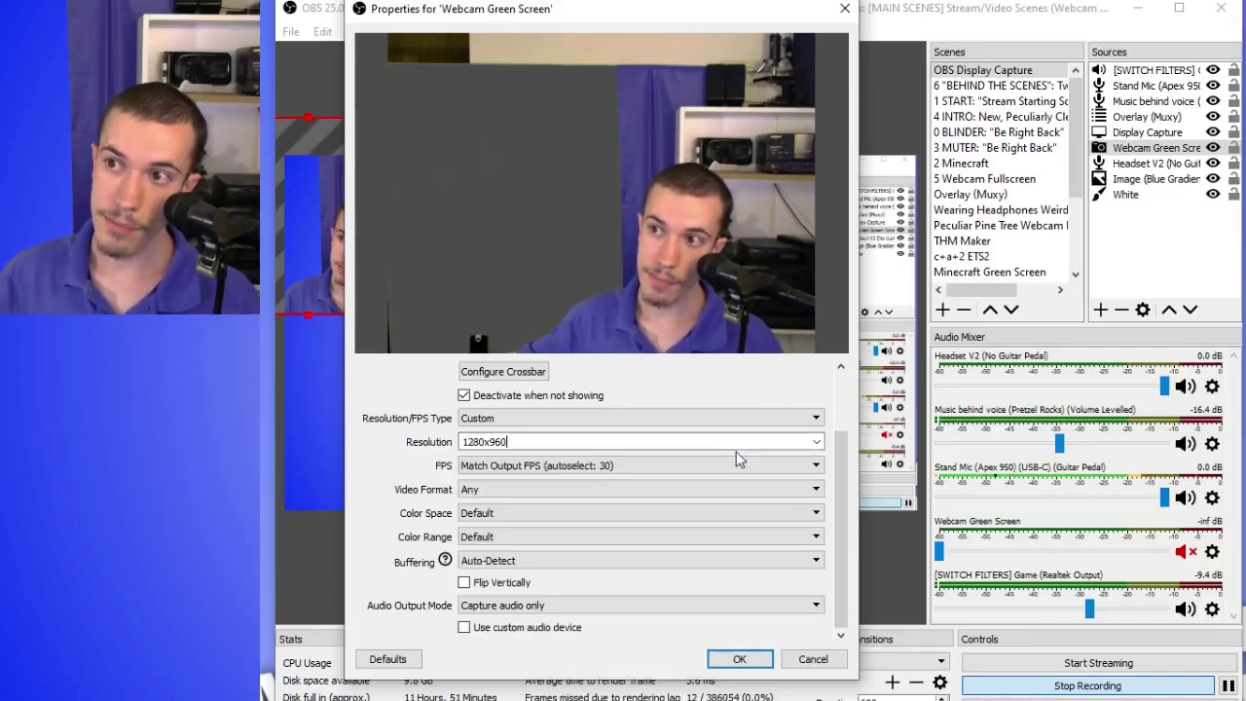
{"action": "left_click", "coordinate": [818, 444]}
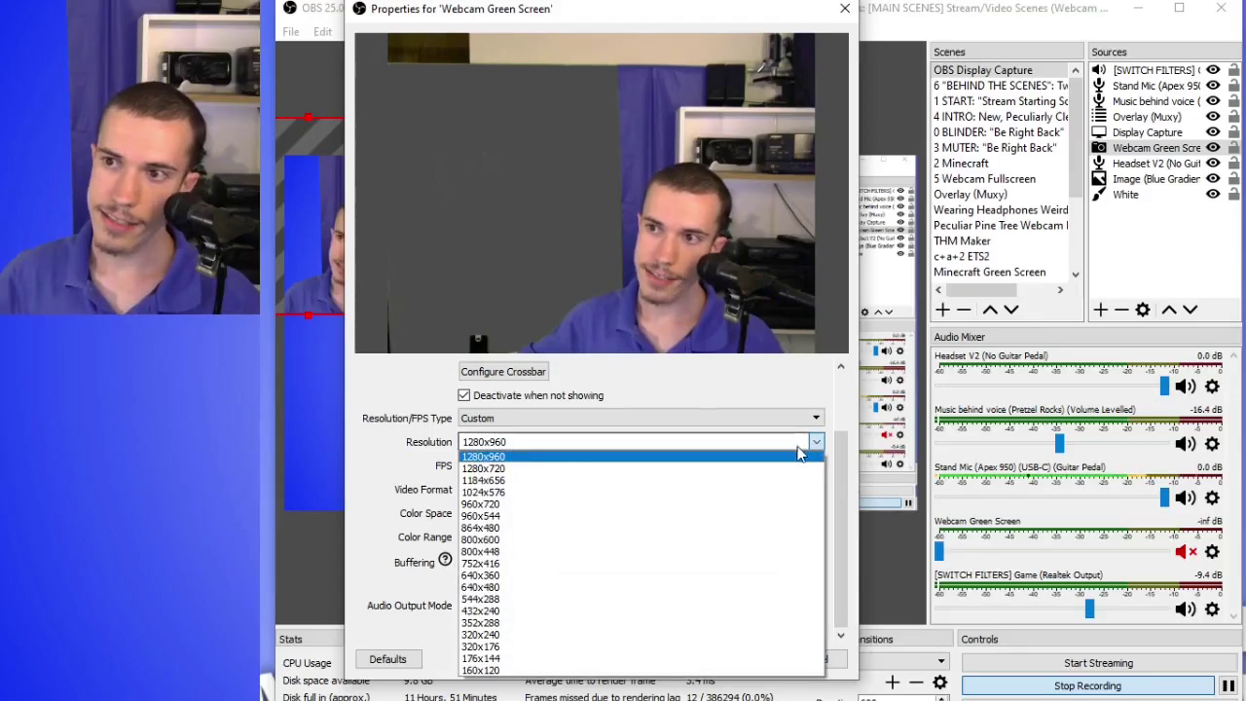
{"action": "left_click", "coordinate": [740, 469]}
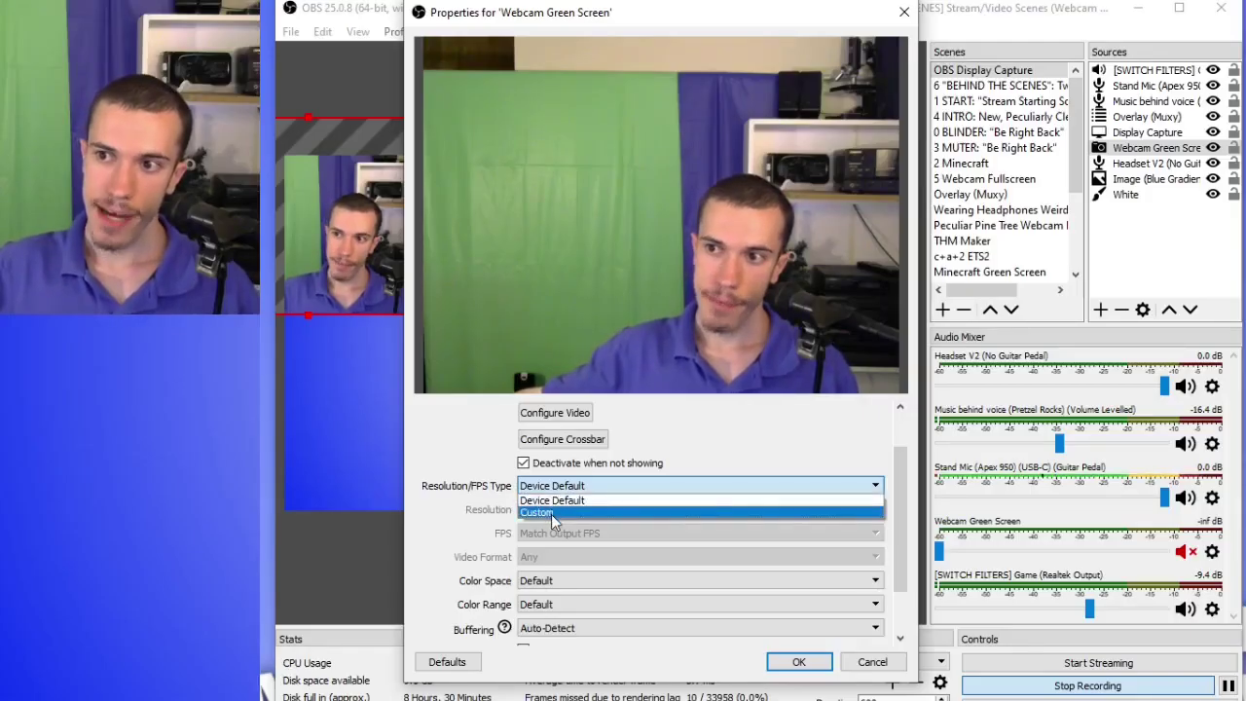
Try 5 FPS, then set FPS to Match Output FPS and keep Video Format on Any
{"action": "left_click", "coordinate": [551, 501]}
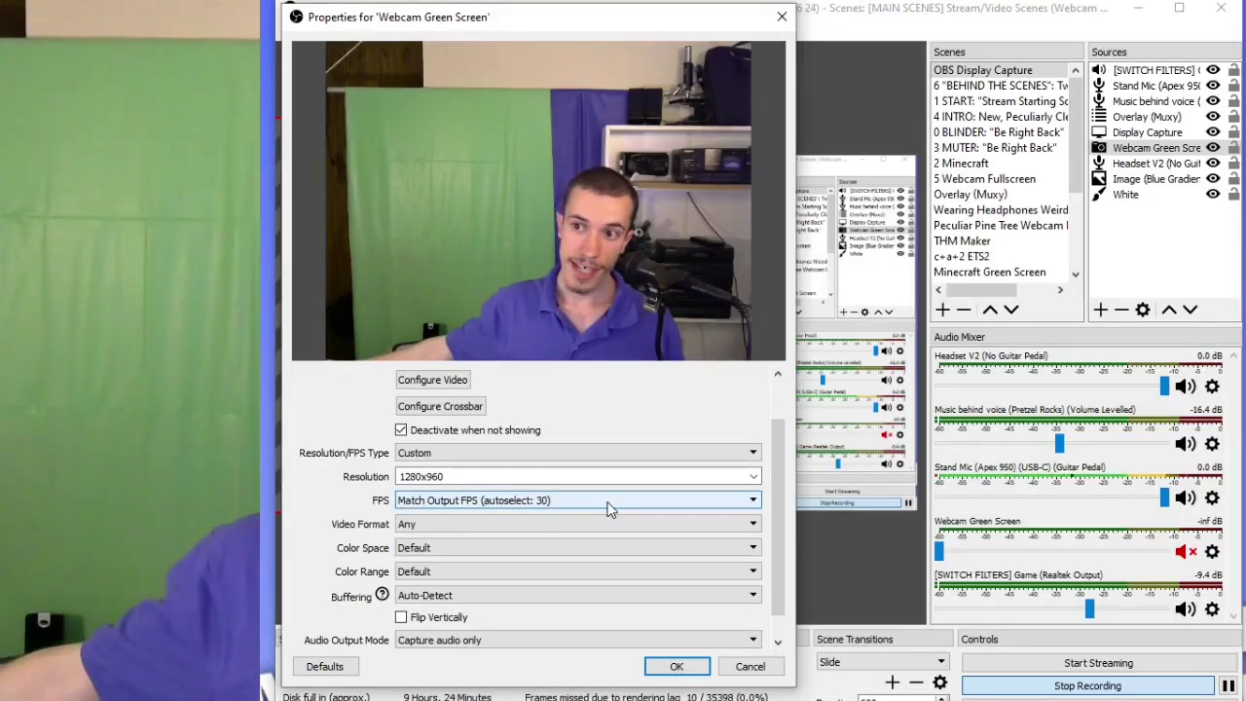
{"action": "left_click", "coordinate": [607, 507]}
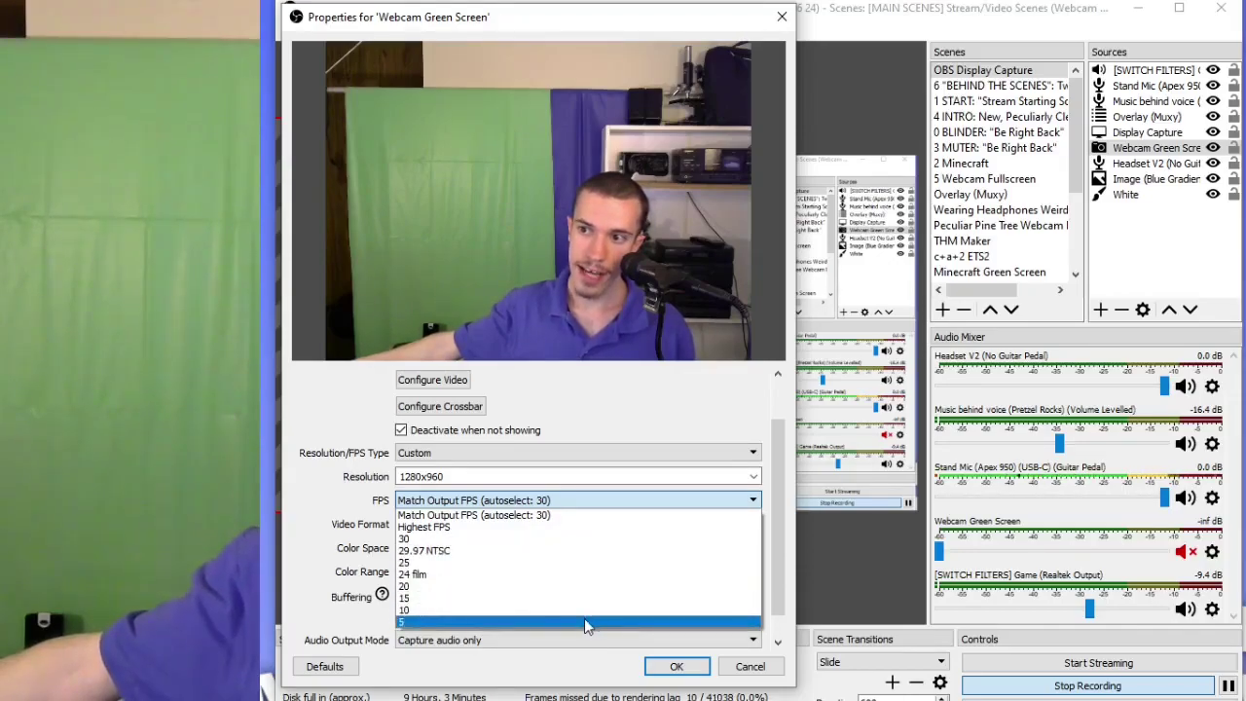
{"action": "left_click", "coordinate": [584, 621]}
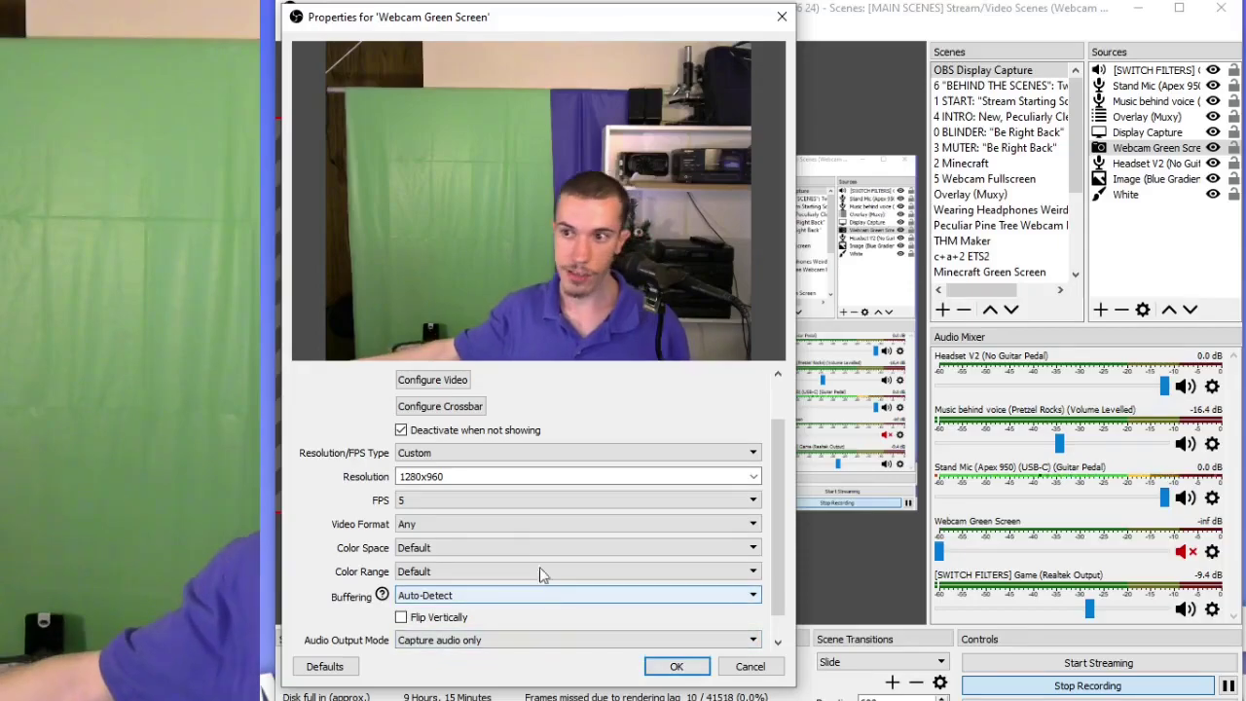
{"action": "left_click", "coordinate": [454, 500]}
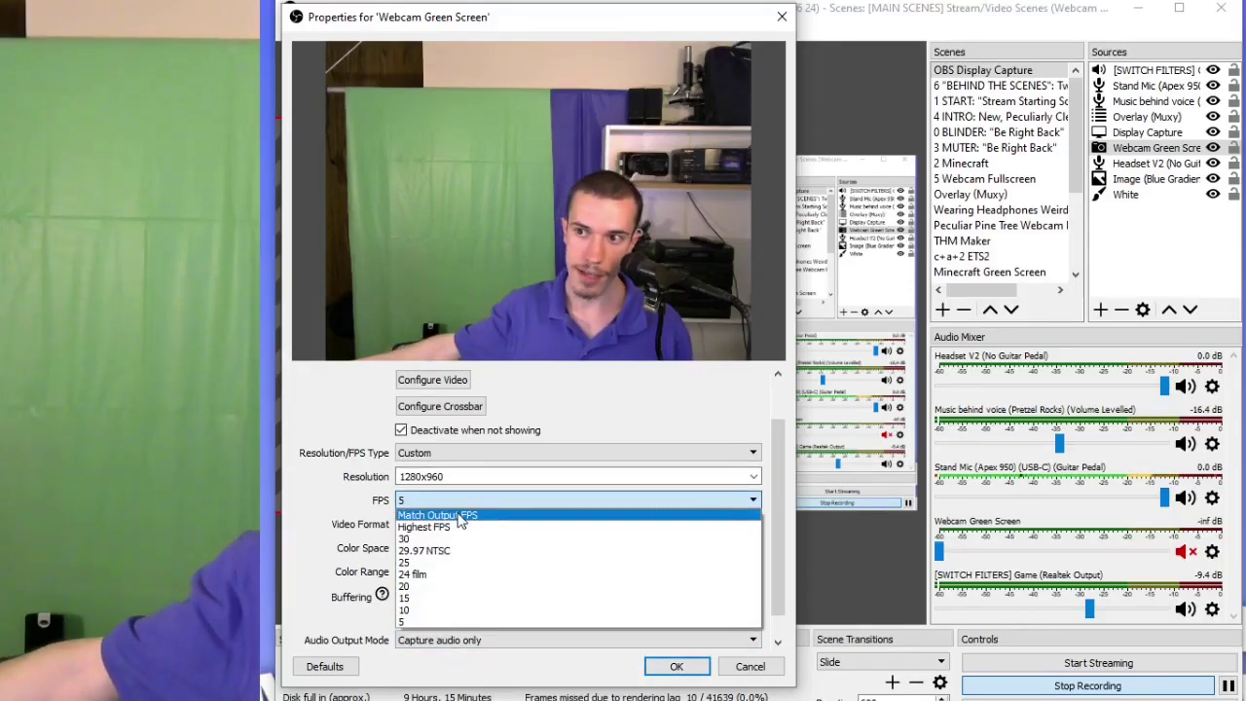
{"action": "left_click", "coordinate": [461, 516]}
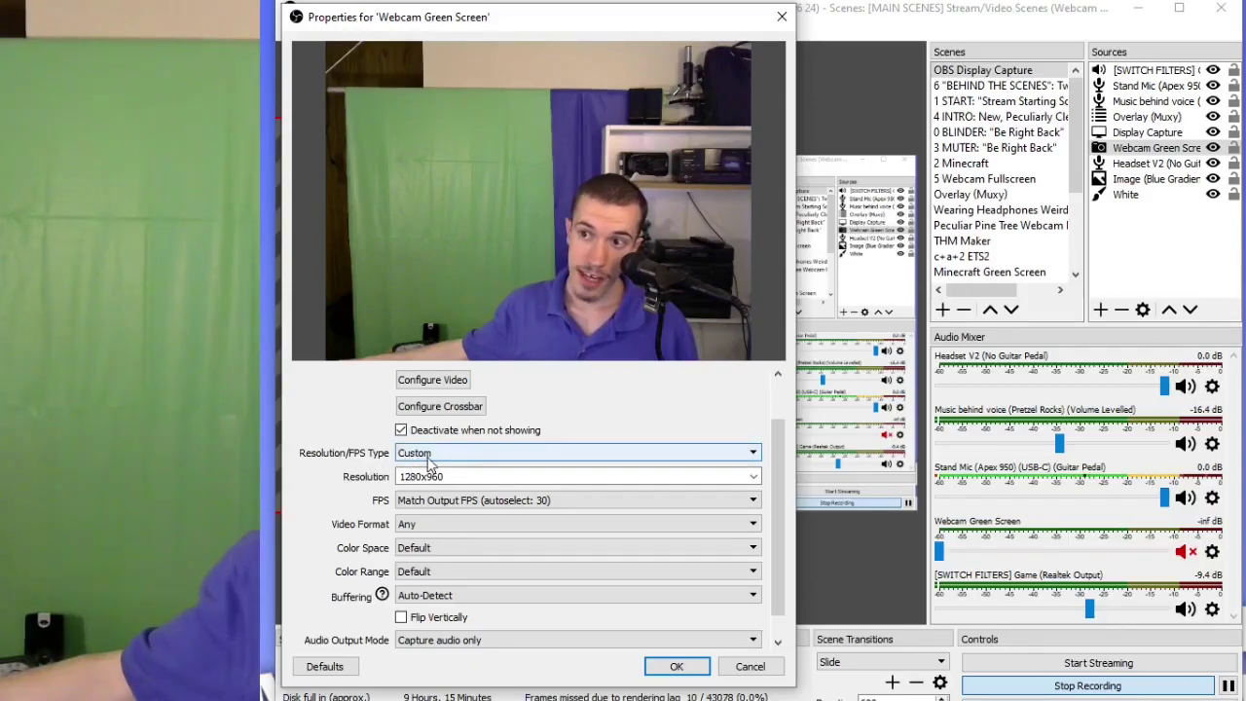
{"action": "left_click", "coordinate": [440, 528]}
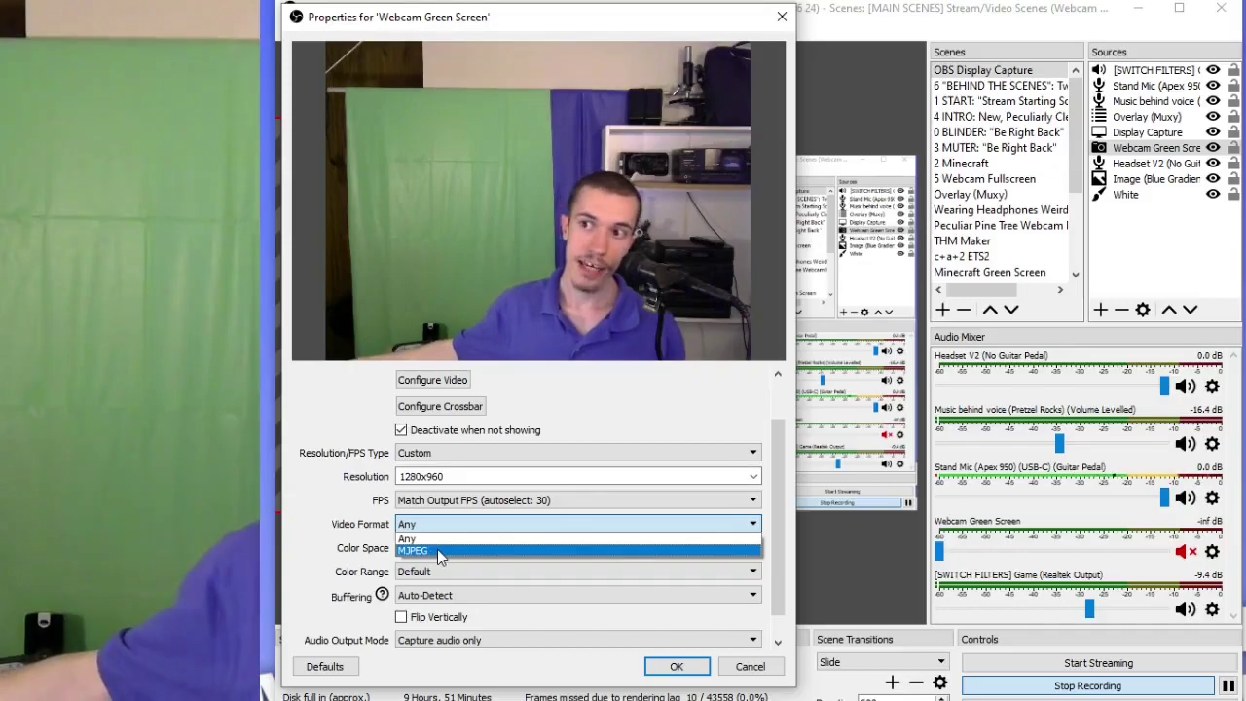
{"action": "left_click", "coordinate": [429, 539]}
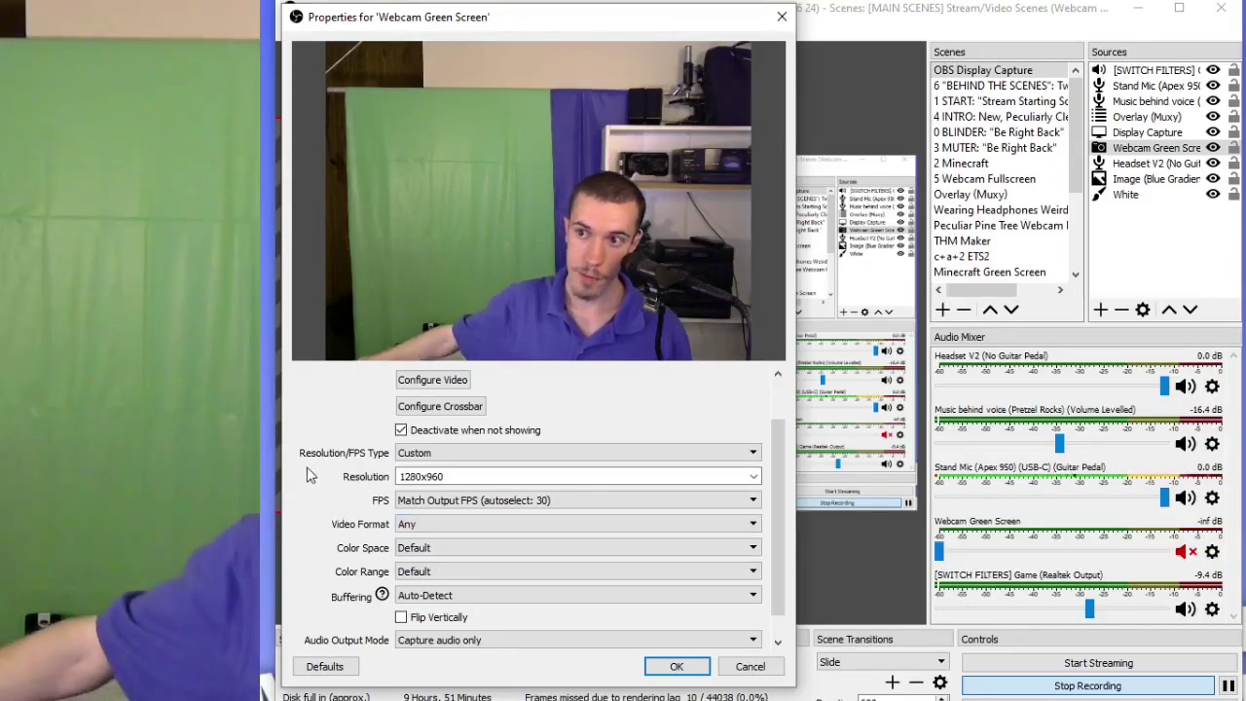
{"action": "left_click", "coordinate": [410, 455]}
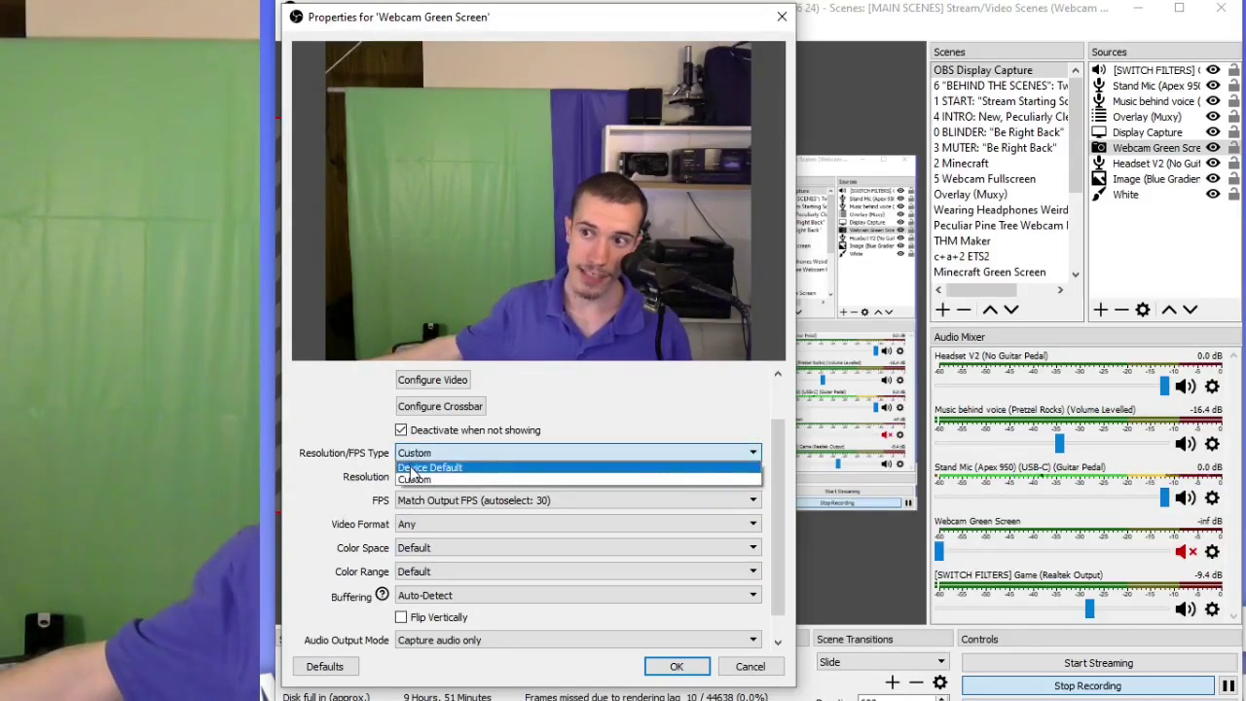
Set Resolution/FPS Type to Device Default, leaving Color Space and Color Range on Default
{"action": "left_click", "coordinate": [413, 468]}
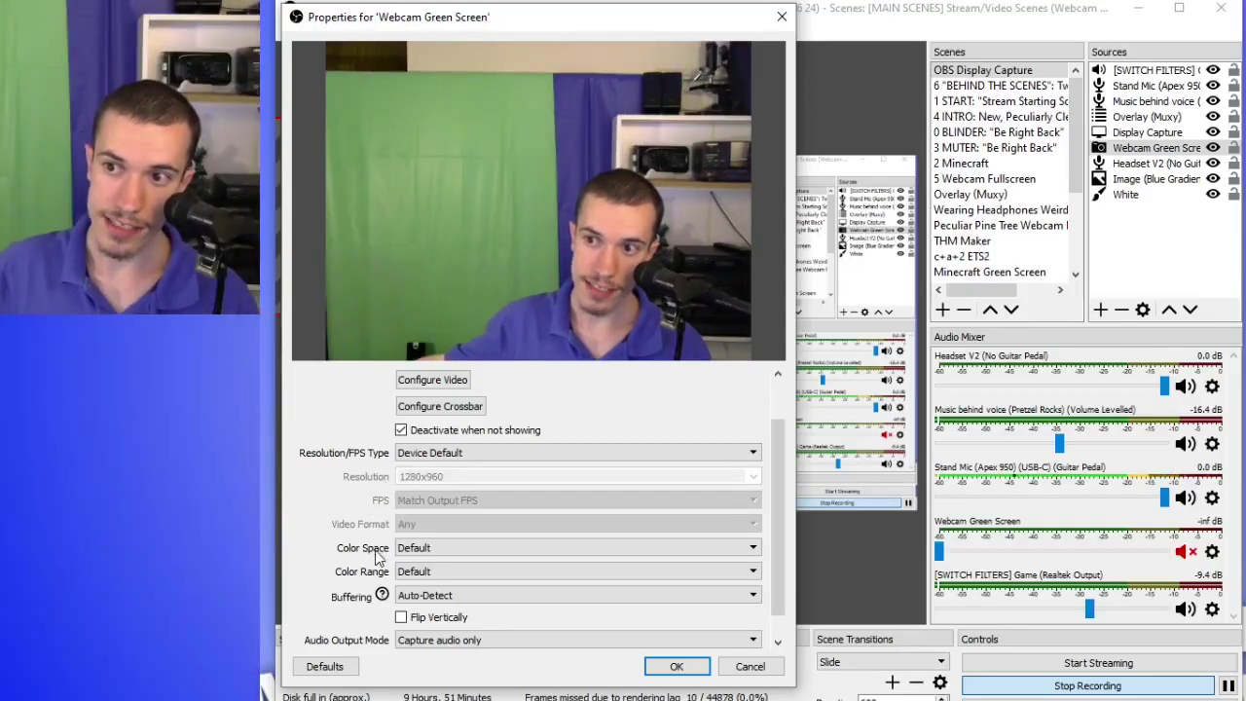
{"action": "scroll", "coordinate": [355, 577], "scroll_direction": "up", "scroll_amount": 1}
{"action": "scroll", "coordinate": [358, 574], "scroll_direction": "down", "scroll_amount": 2}
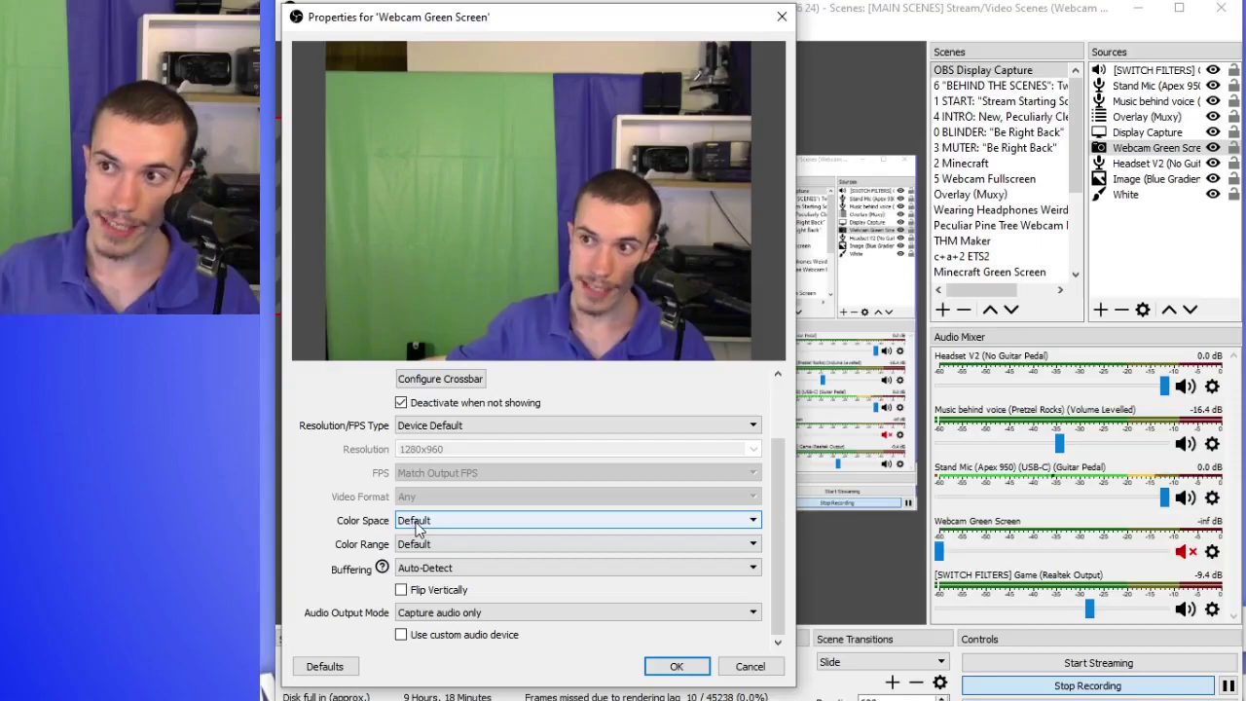
{"action": "left_click", "coordinate": [417, 523]}
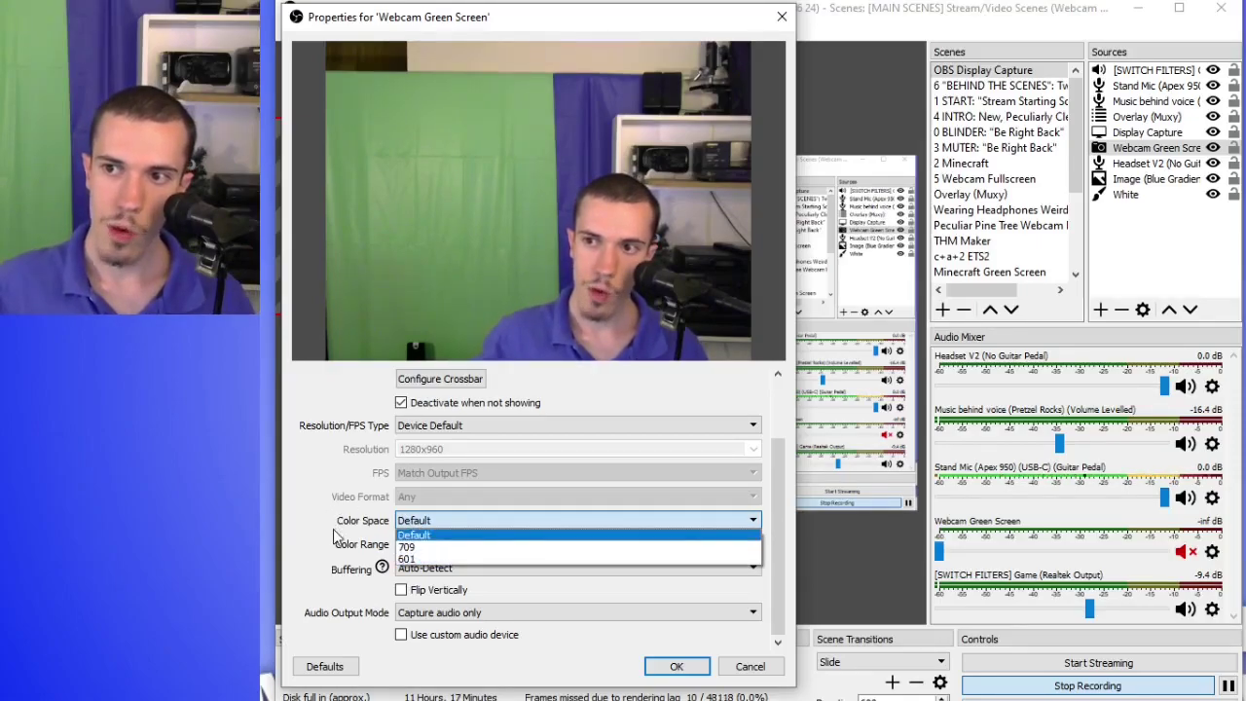
{"action": "left_click", "coordinate": [334, 536]}
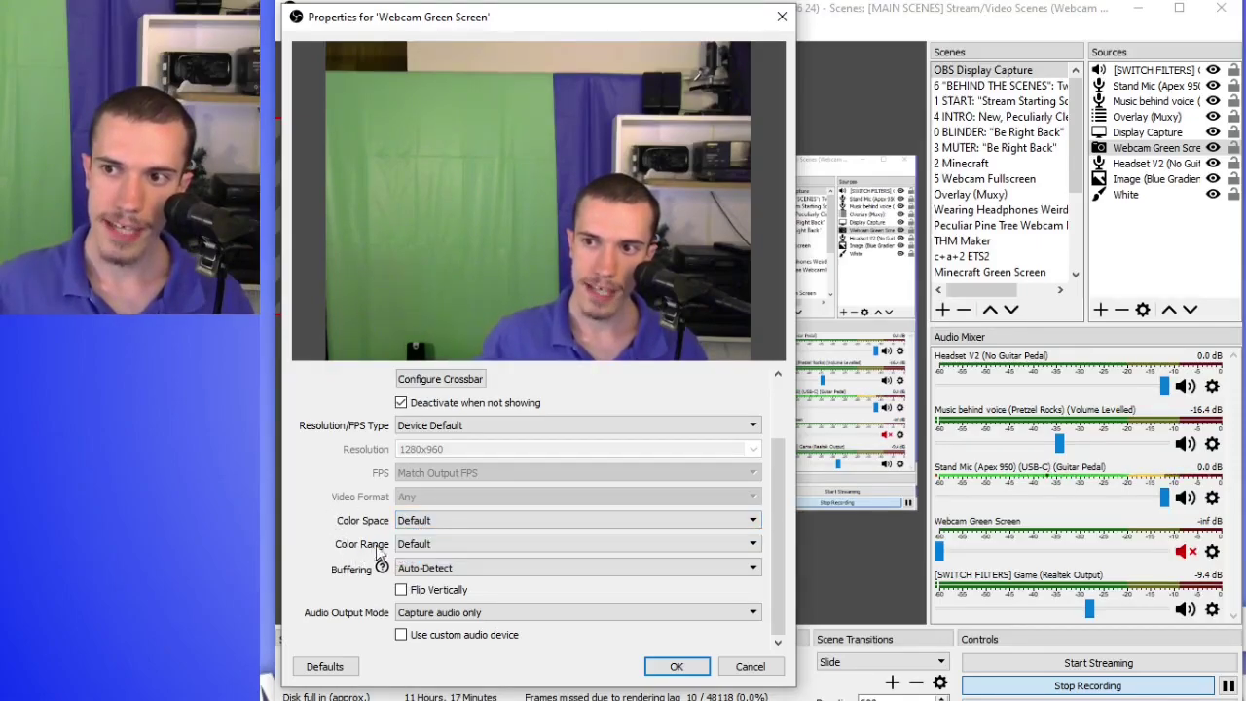
{"action": "left_click", "coordinate": [411, 545]}
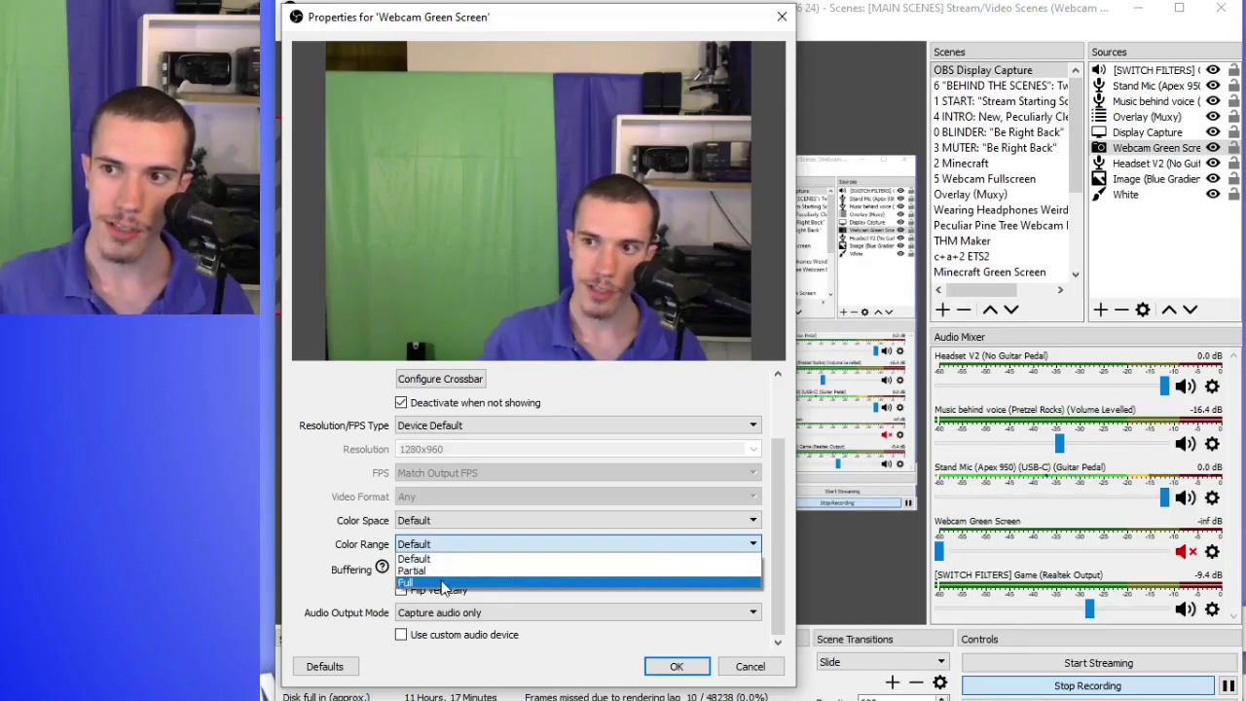
{"action": "left_click", "coordinate": [340, 529]}
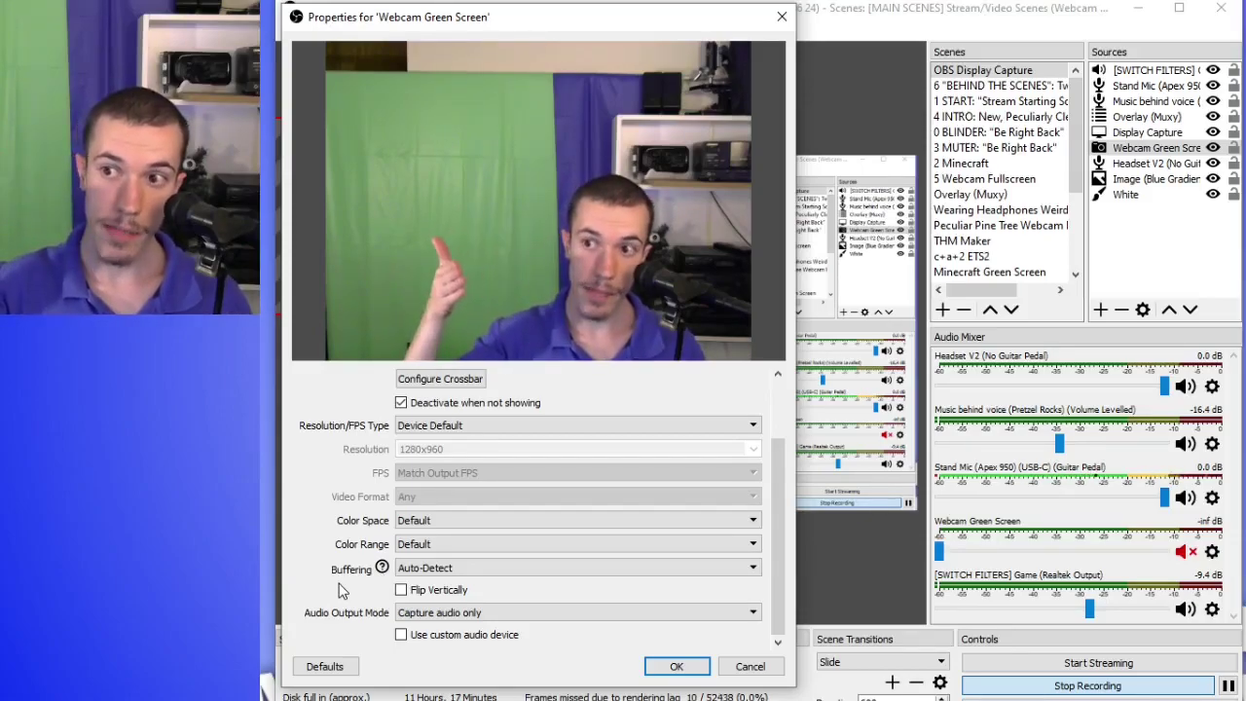
Keep Buffering on Auto-Detect, untick Flip Vertically, and keep Audio Output Mode 'Capture audio only'
{"action": "left_click", "coordinate": [395, 570]}
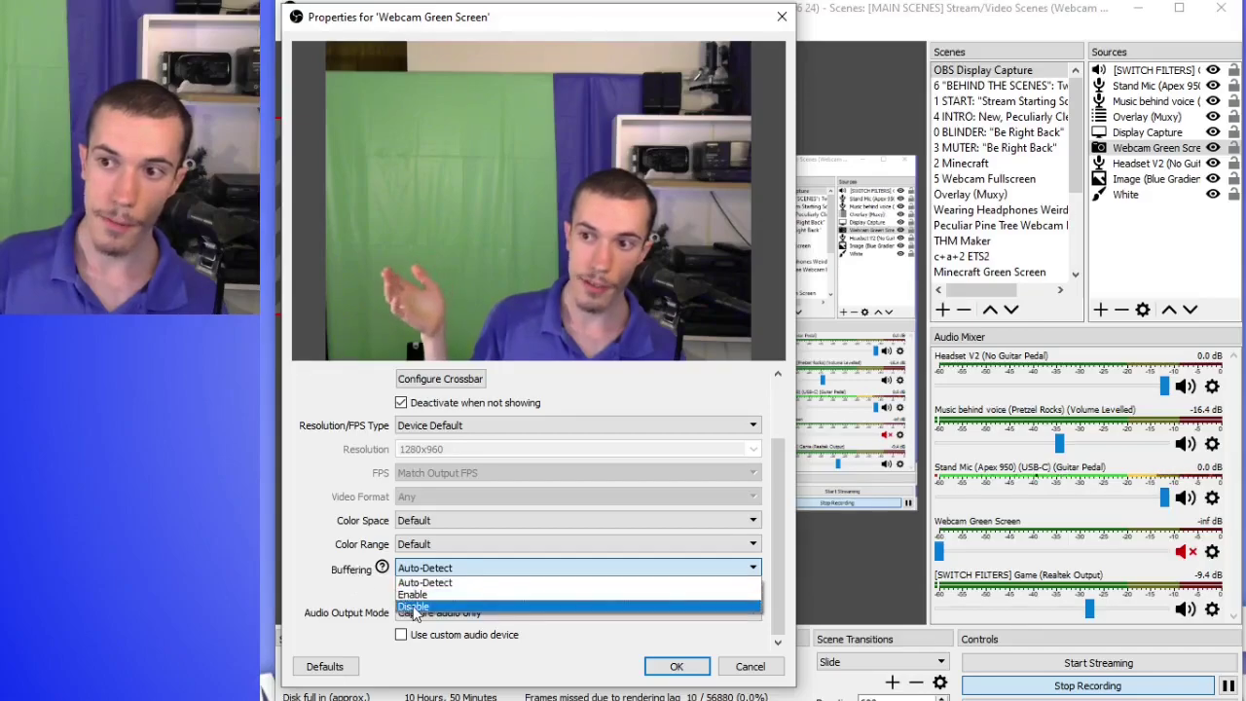
{"action": "left_click", "coordinate": [306, 566]}
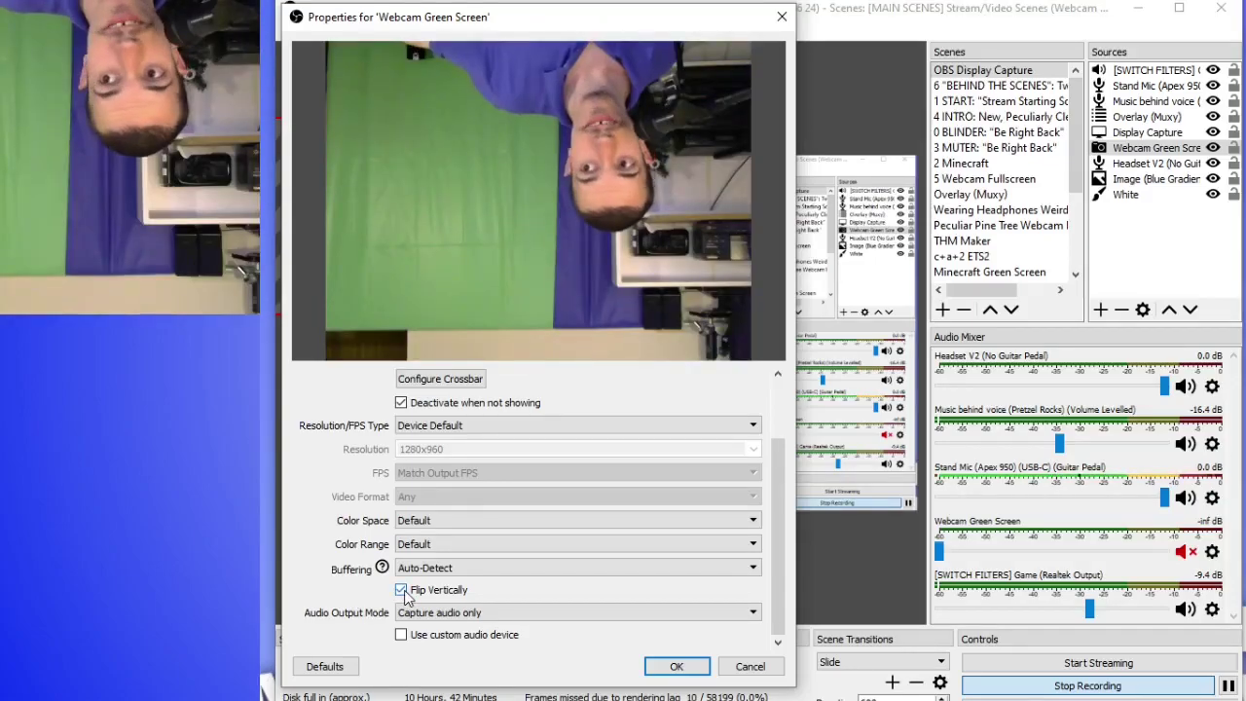
{"action": "left_click", "coordinate": [402, 590]}
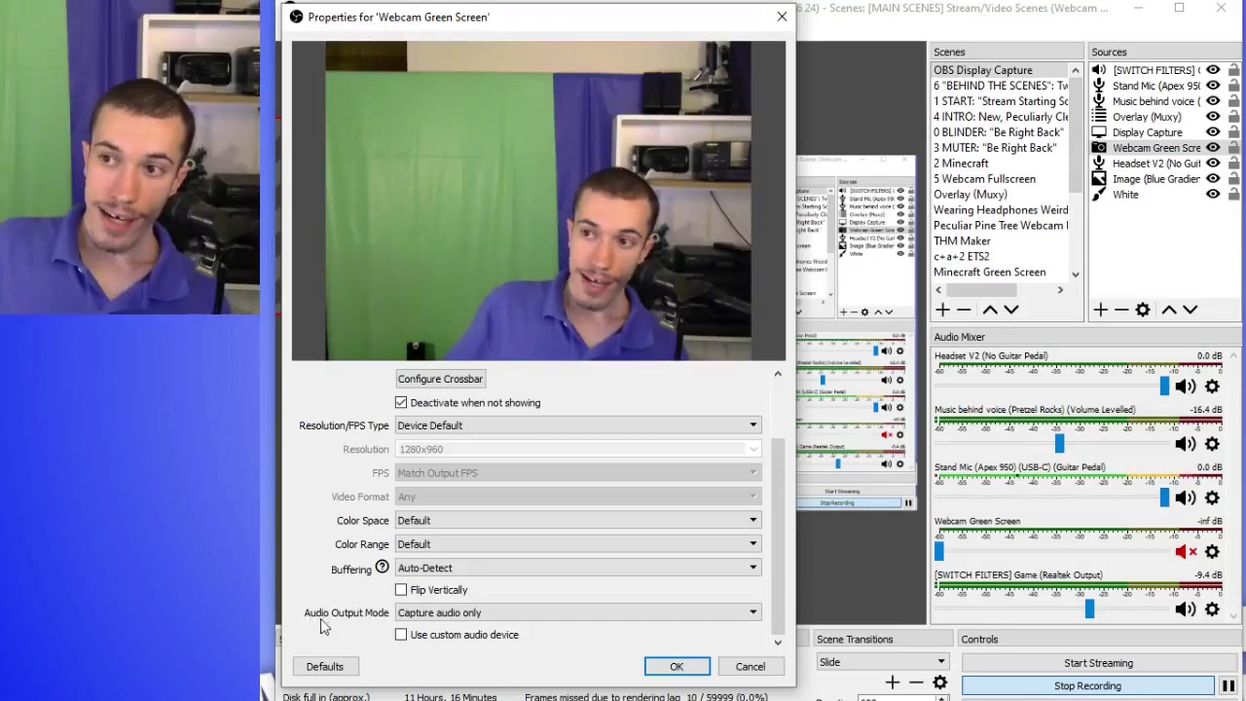
{"action": "left_click", "coordinate": [510, 617]}
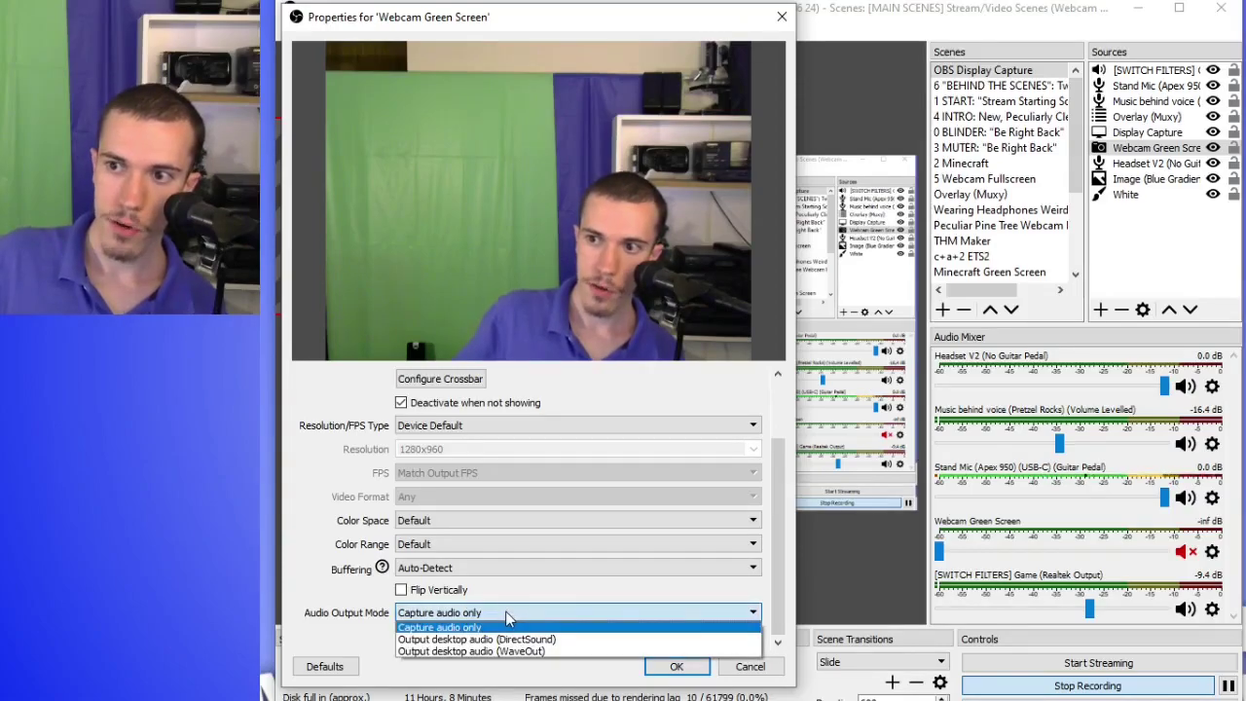
{"action": "left_click", "coordinate": [458, 628]}
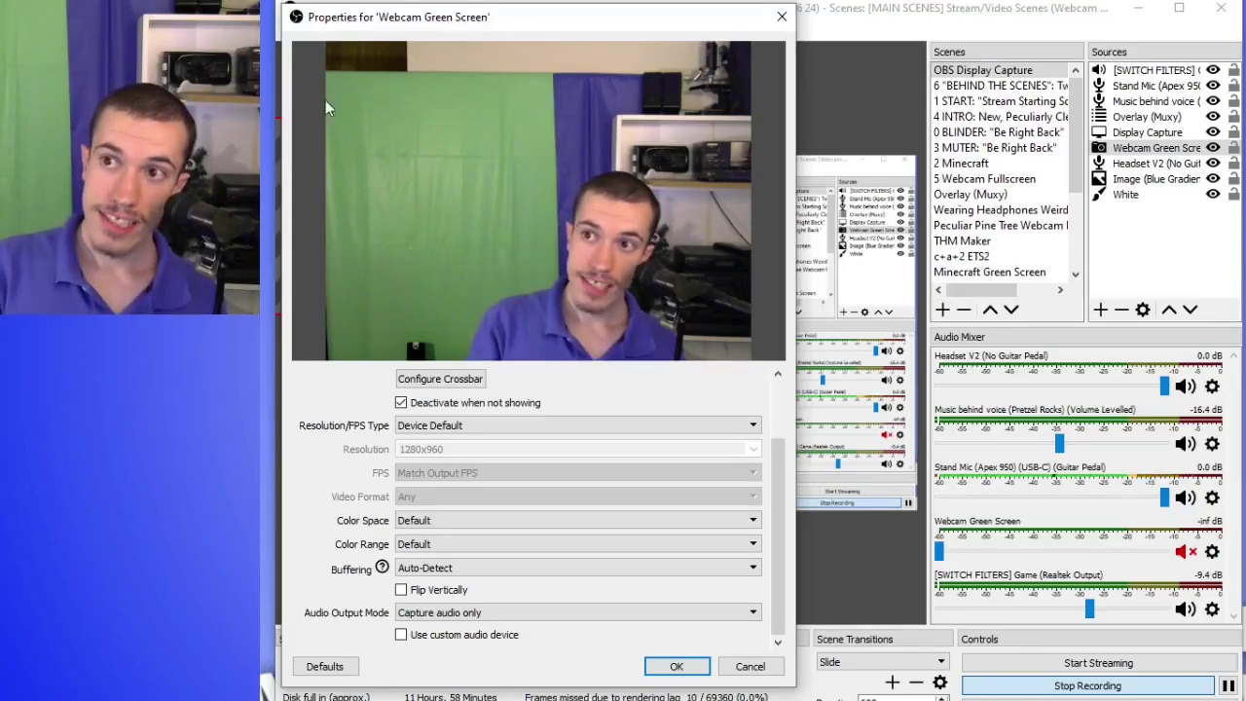
Search 'contr' to reach Control Panel's Sound settings on the Recording tab
{"action": "key", "text": "super"}
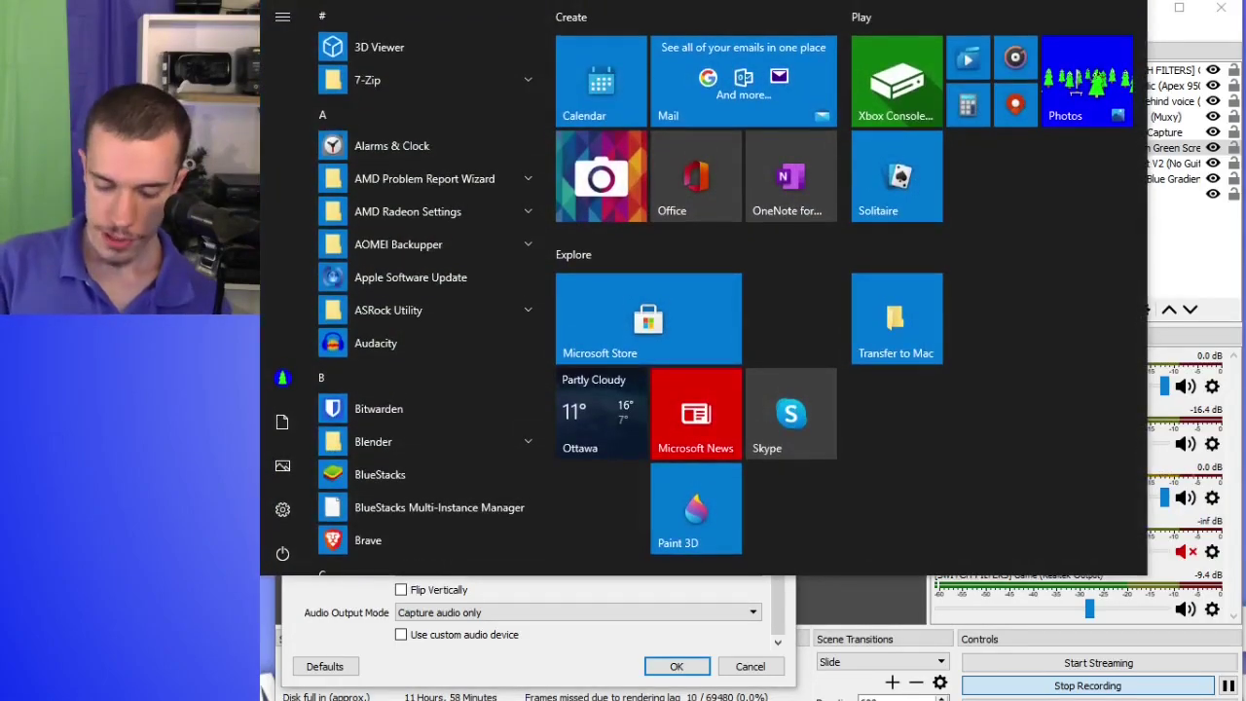
{"action": "type", "text": "contr"}
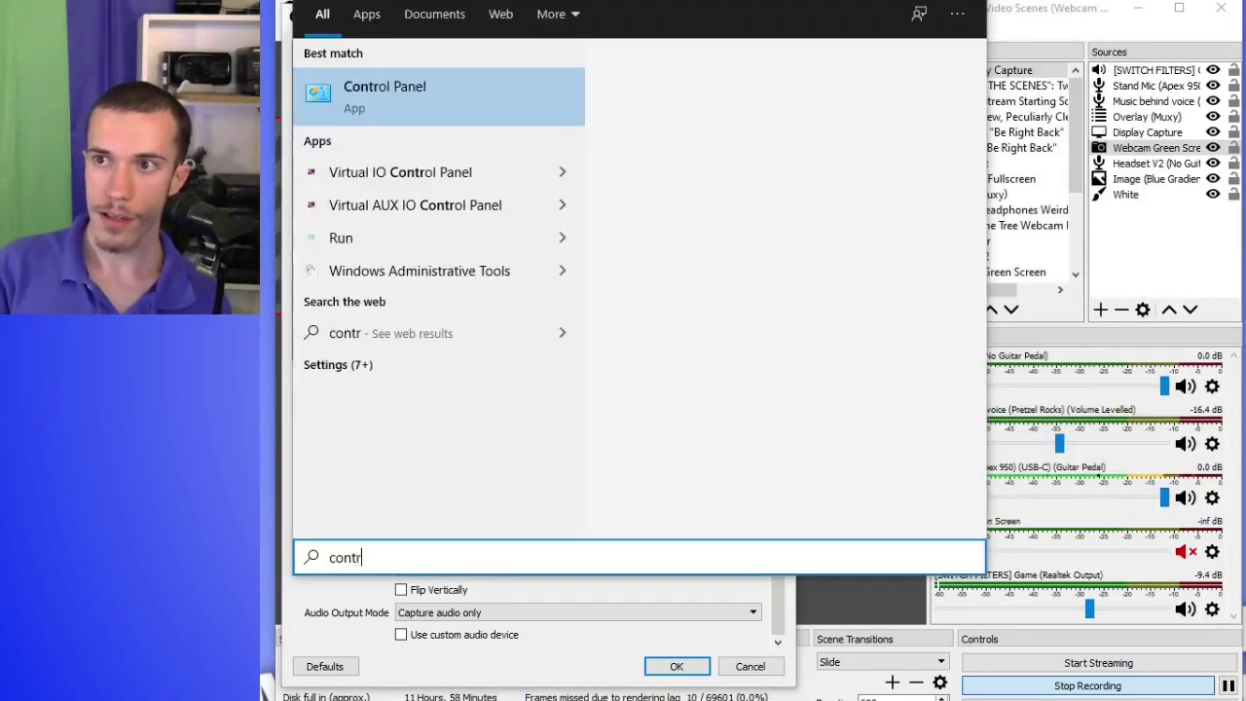
{"action": "key", "text": "Return"}
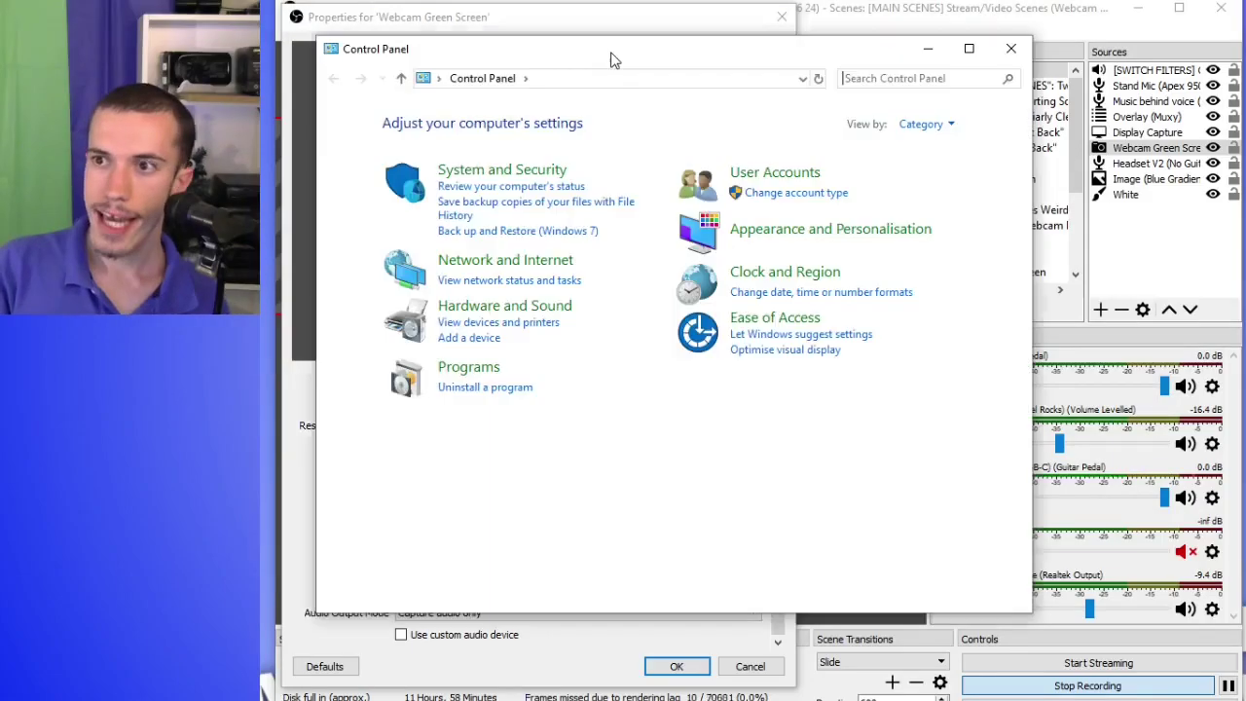
{"action": "left_click", "coordinate": [534, 313]}
{"action": "left_click", "coordinate": [574, 224]}
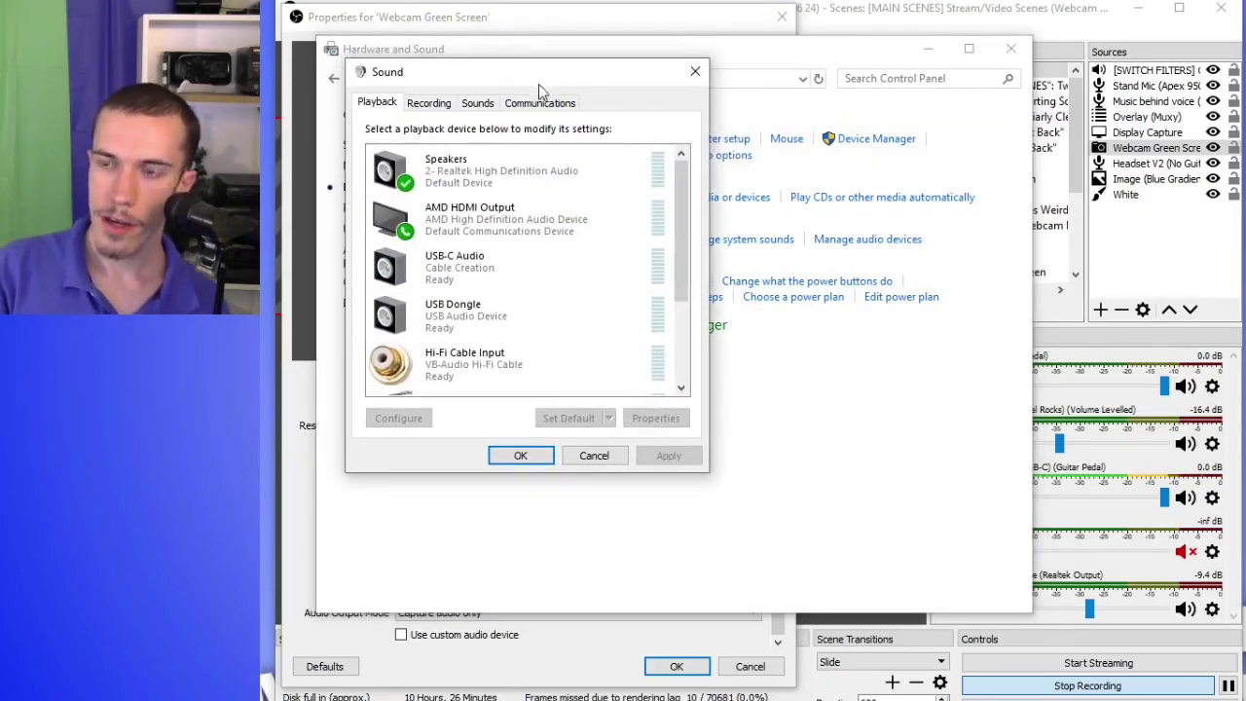
{"action": "left_click", "coordinate": [426, 103]}
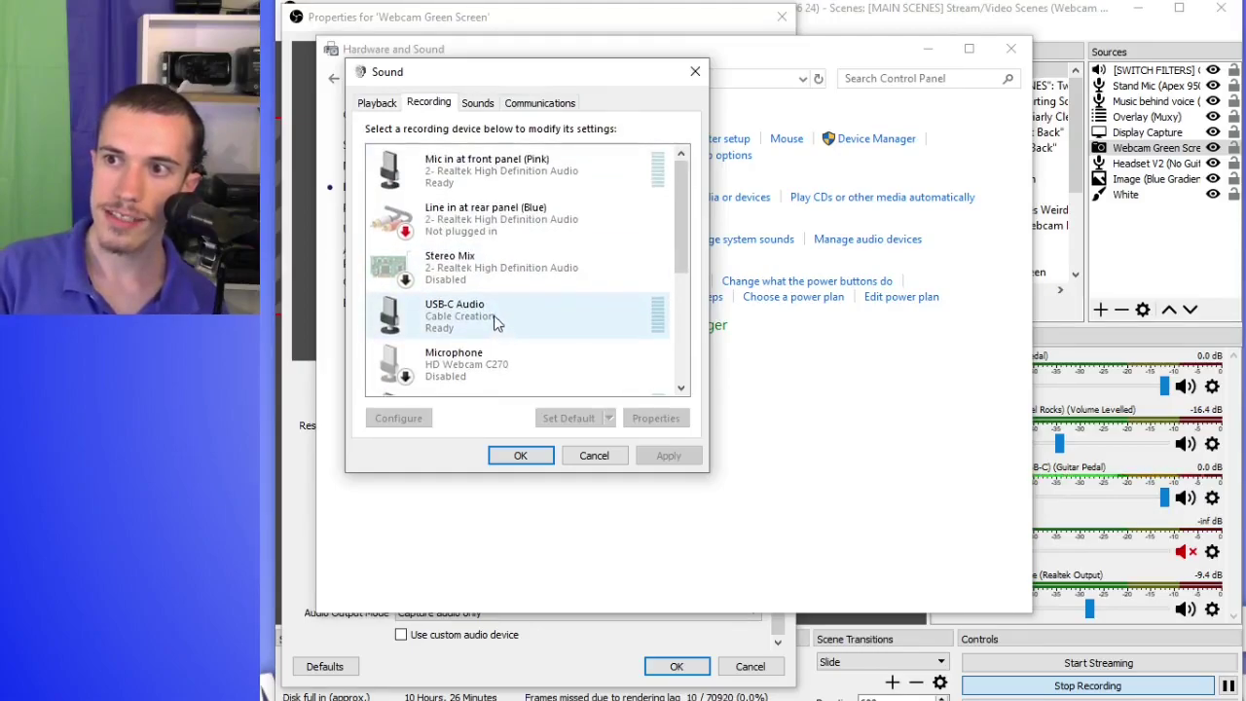
Check that Microphone (HD Webcam C270) is still disabled, then cancel the Sound dialog
{"action": "left_click", "coordinate": [465, 168]}
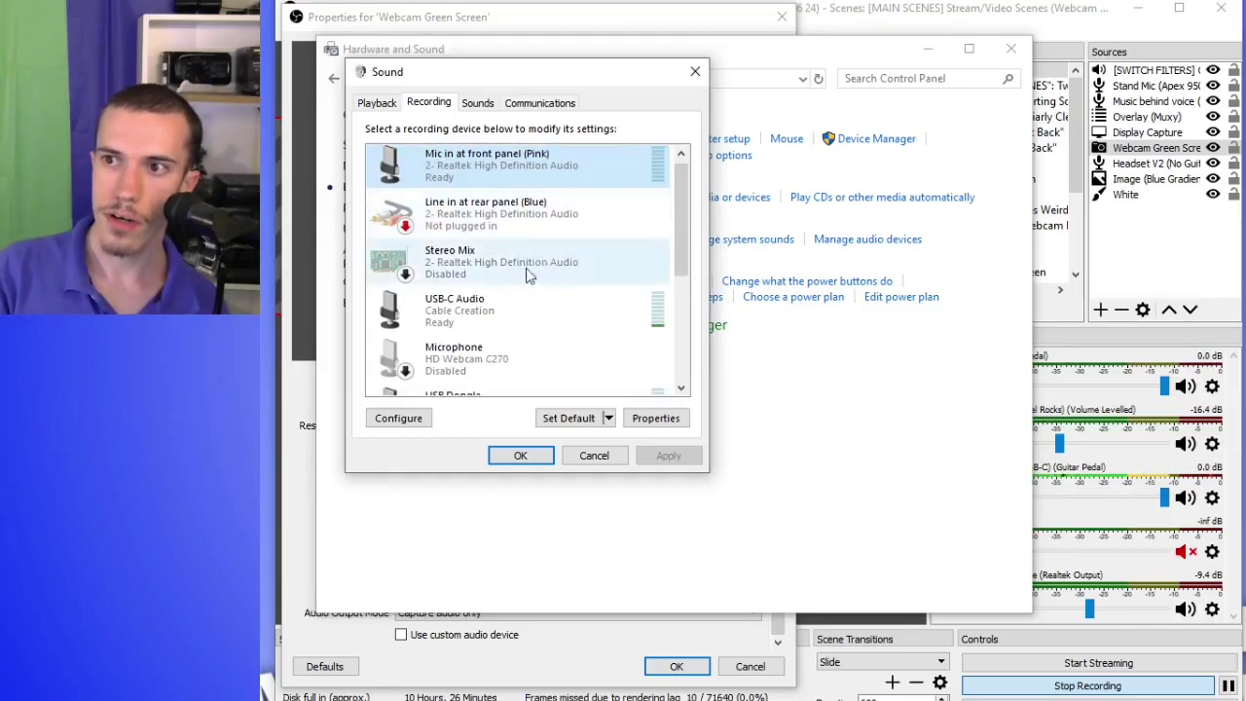
{"action": "scroll", "coordinate": [511, 292], "scroll_direction": "down", "scroll_amount": 1}
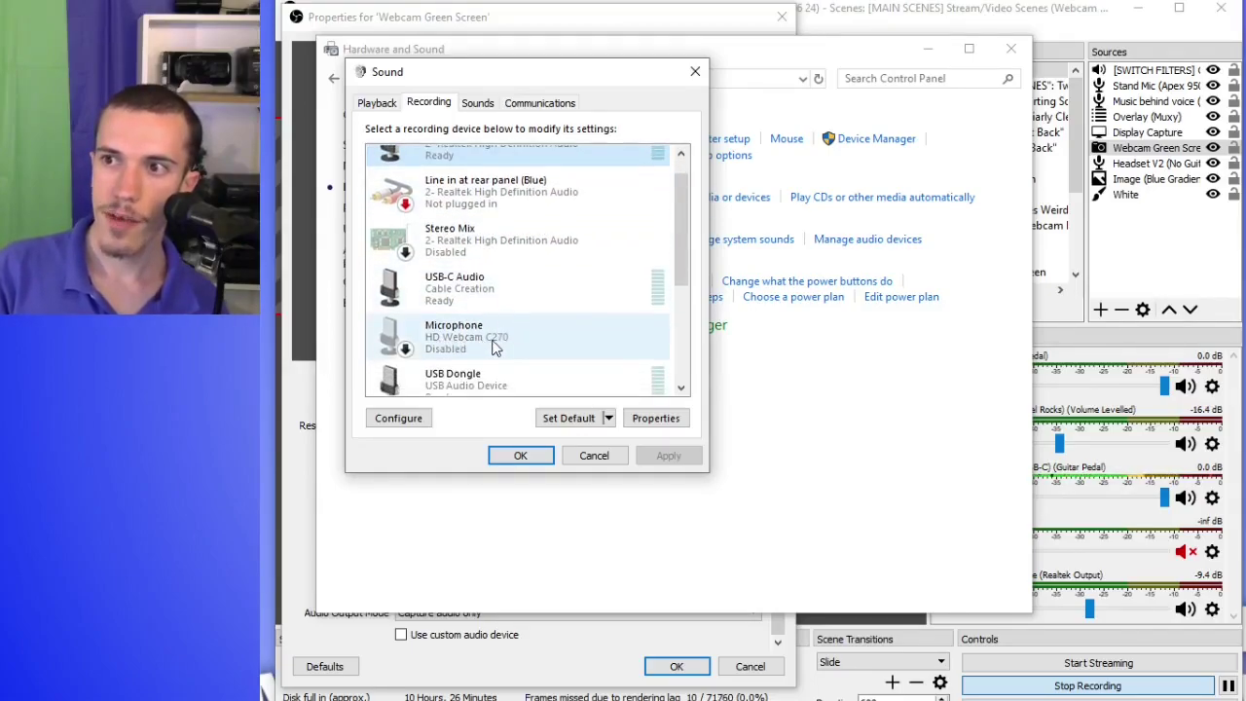
{"action": "scroll", "coordinate": [497, 341], "scroll_direction": "down", "scroll_amount": 1}
{"action": "left_click", "coordinate": [496, 339]}
{"action": "scroll", "coordinate": [486, 331], "scroll_direction": "down", "scroll_amount": 1}
{"action": "scroll", "coordinate": [483, 321], "scroll_direction": "down", "scroll_amount": 1}
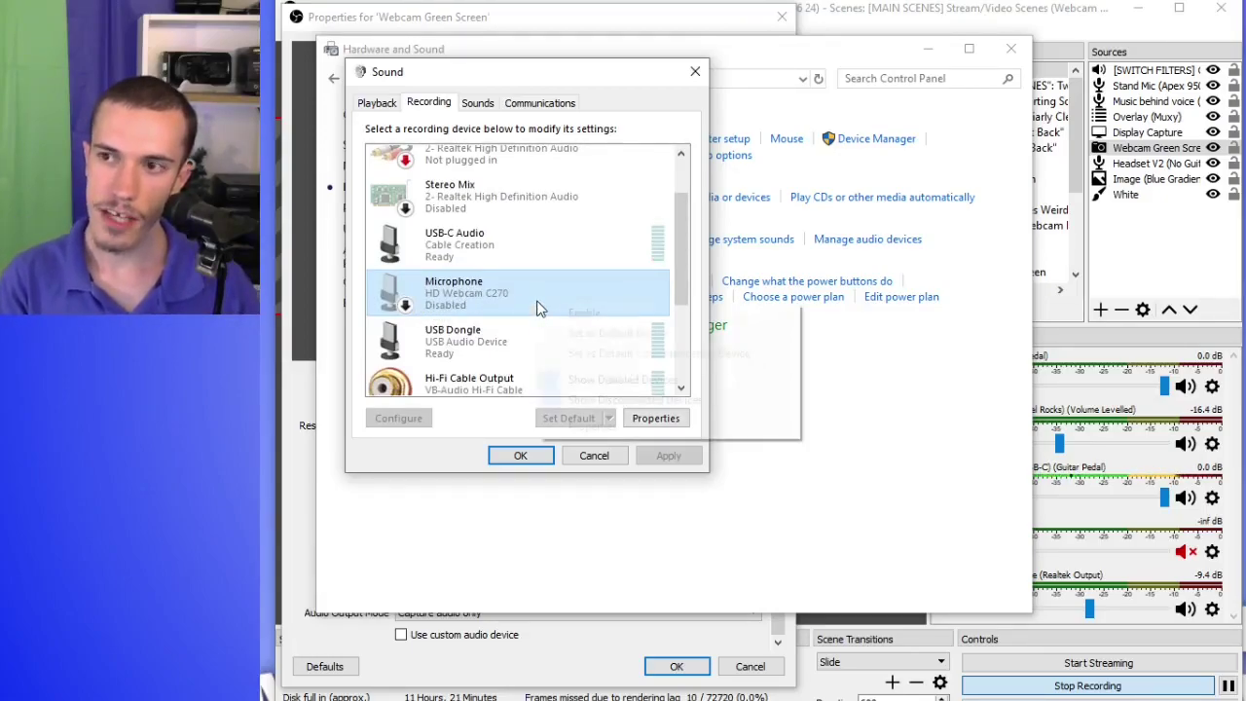
{"action": "right_click", "coordinate": [509, 305]}
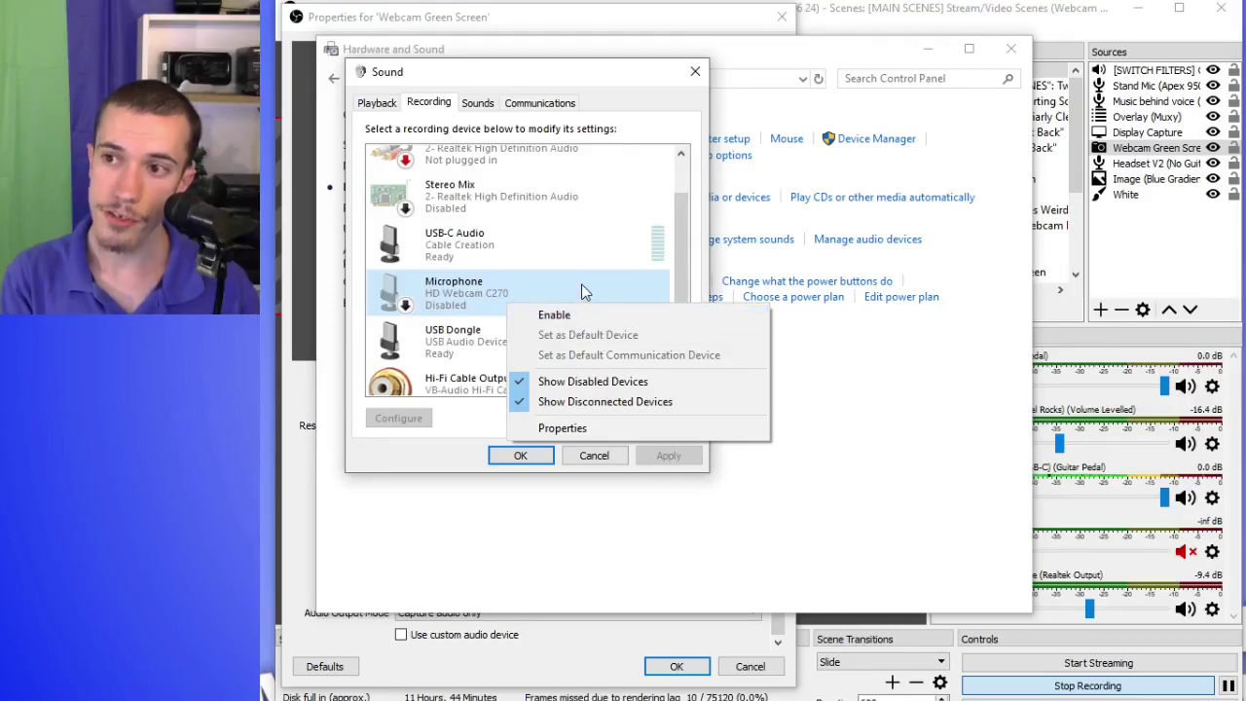
{"action": "left_click", "coordinate": [582, 285]}
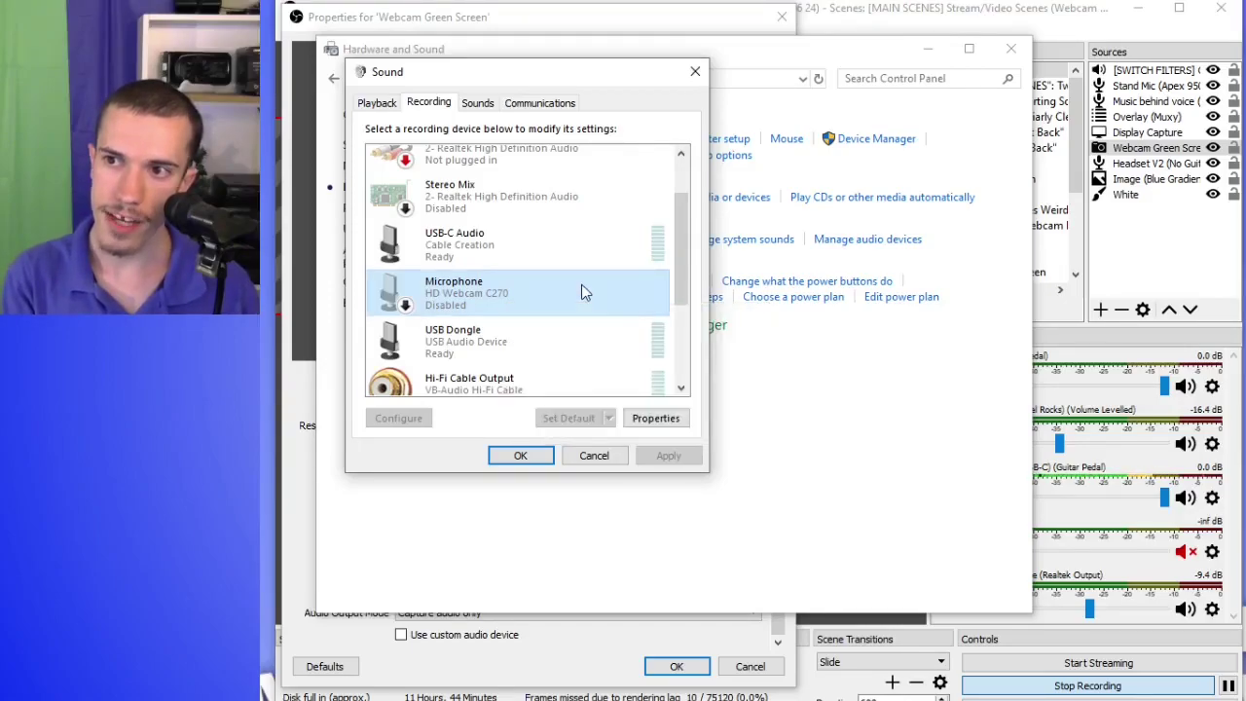
{"action": "left_click", "coordinate": [593, 455]}
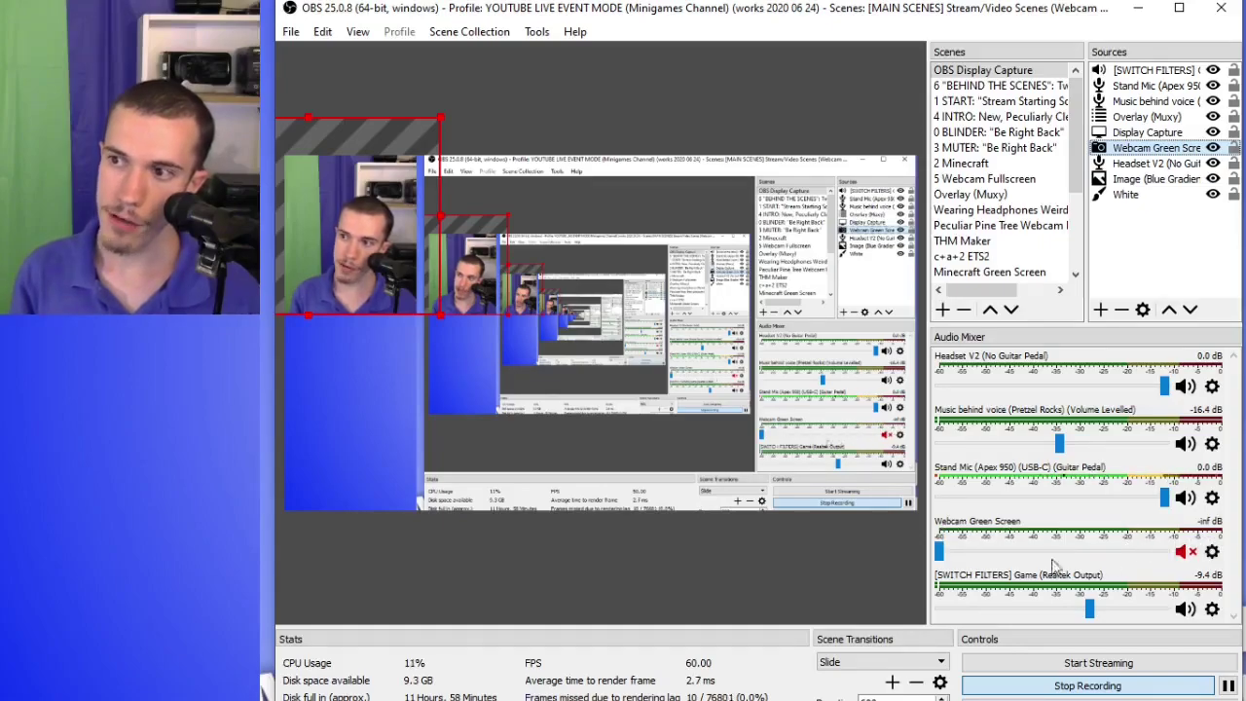
Unmute and raise the webcam fader, then return it to -inf dB and mute again
{"action": "left_click", "coordinate": [1186, 551]}
{"action": "left_click_drag", "start_coordinate": [941, 552], "coordinate": [1167, 552]}
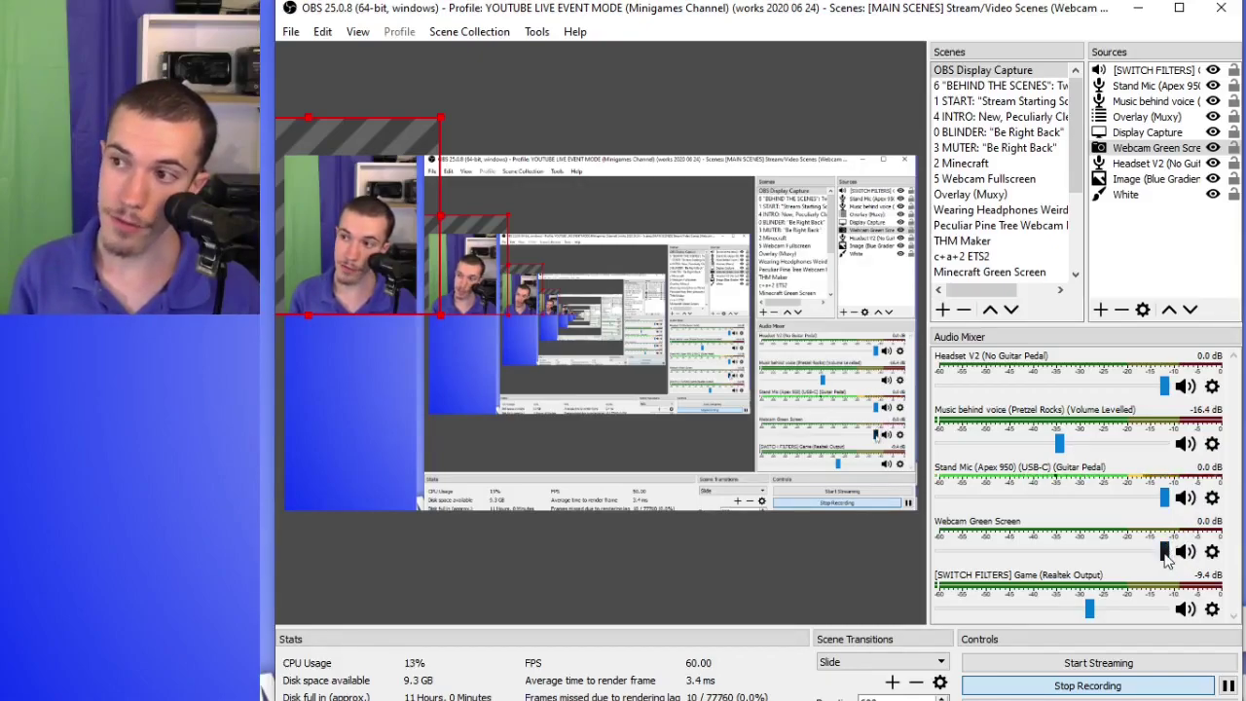
{"action": "left_click_drag", "start_coordinate": [1166, 555], "coordinate": [846, 560]}
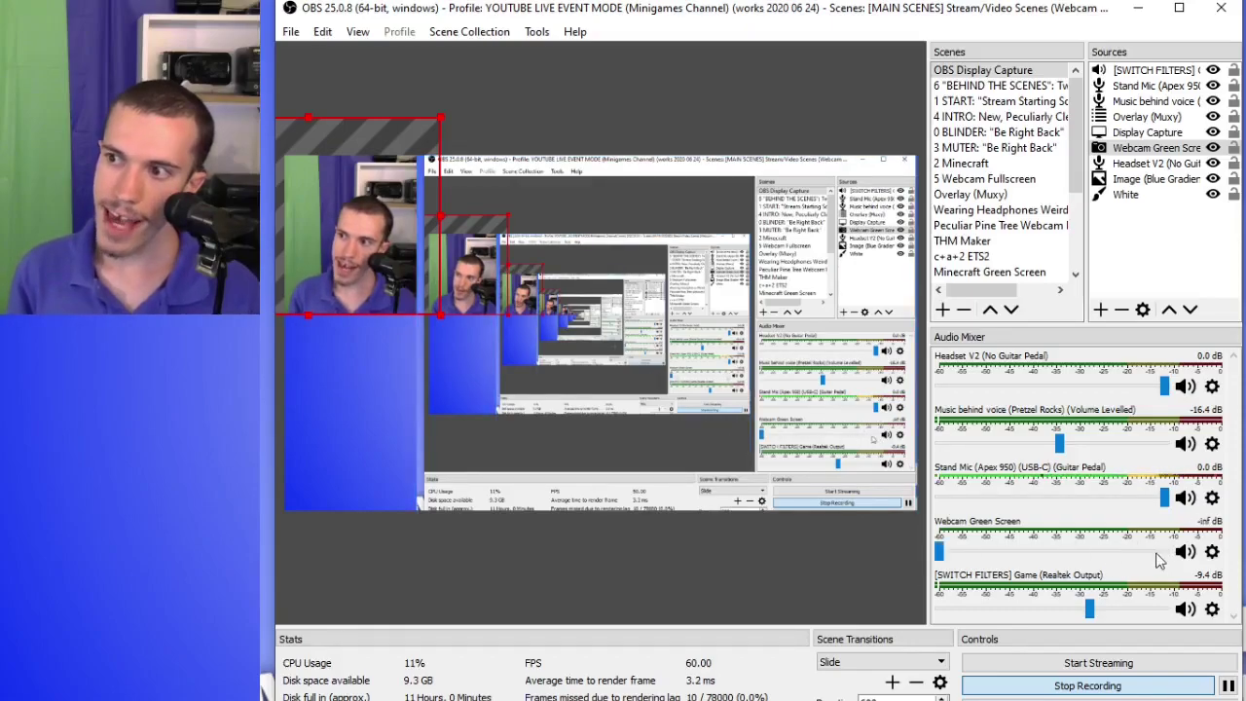
{"action": "left_click", "coordinate": [1186, 552]}
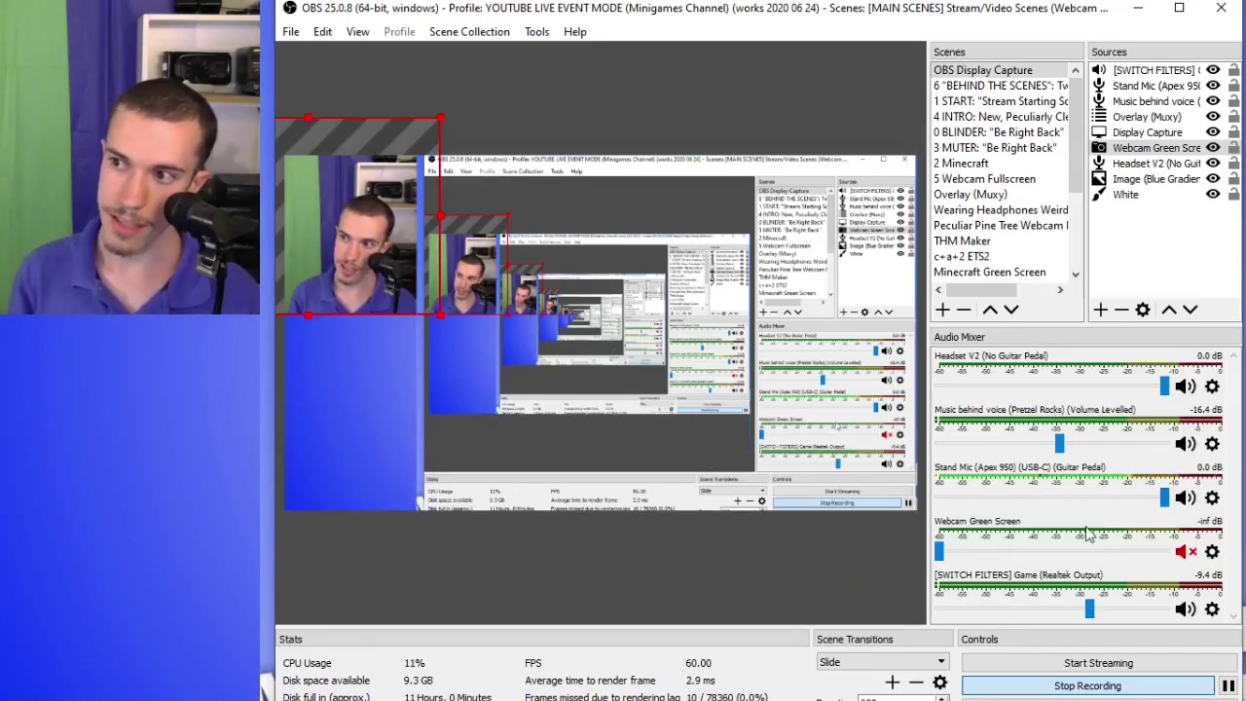
{"action": "left_click", "coordinate": [1134, 255]}
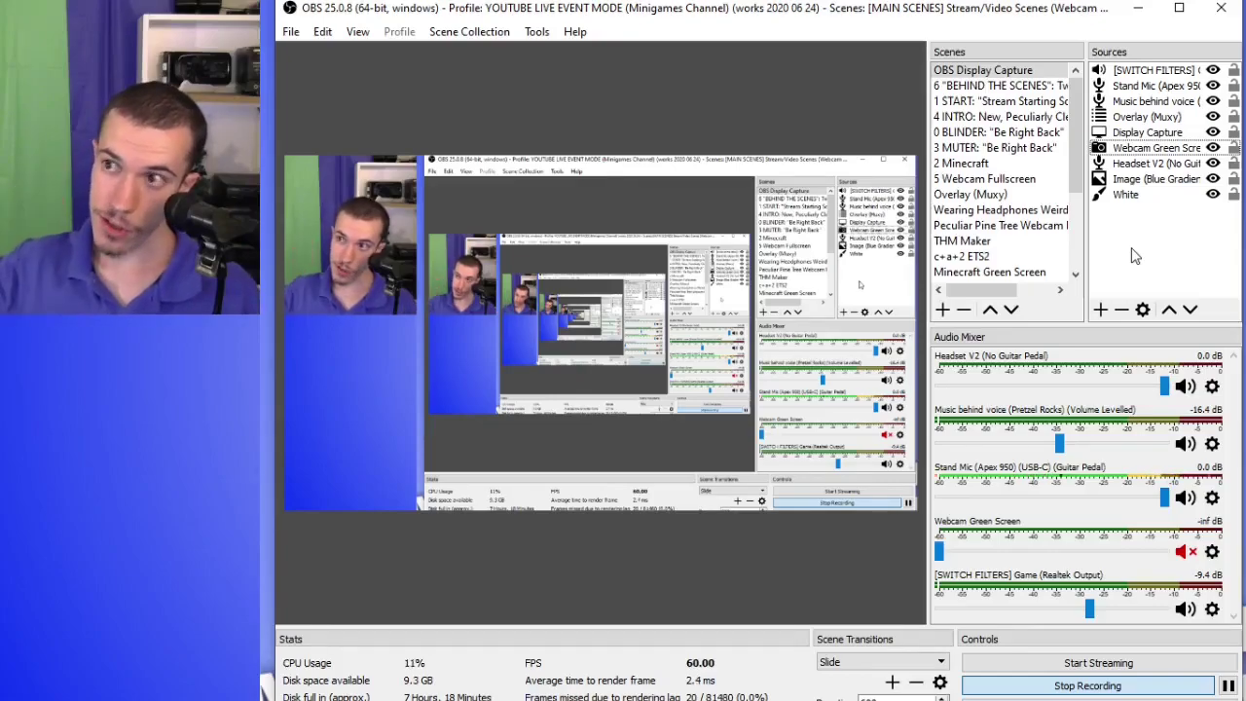
Open the Filters window for the Webcam Green Screen source and move it higher on screen
{"action": "right_click", "coordinate": [1135, 148]}
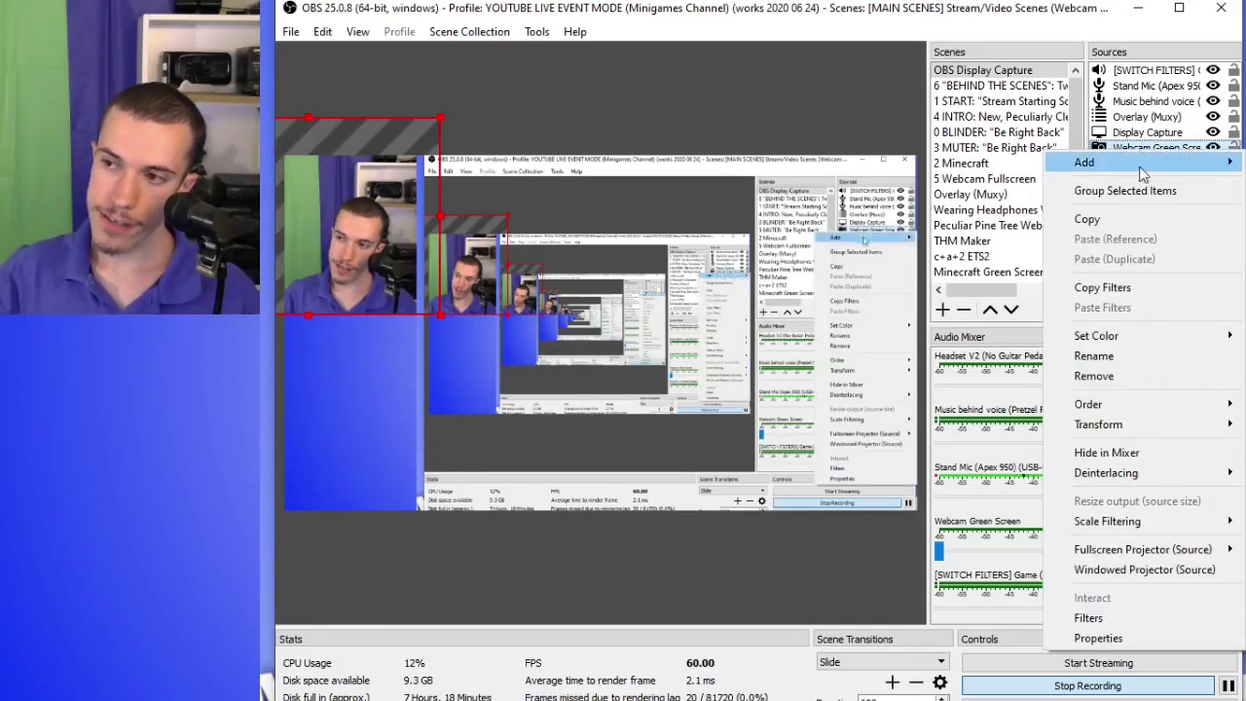
{"action": "left_click", "coordinate": [1088, 618]}
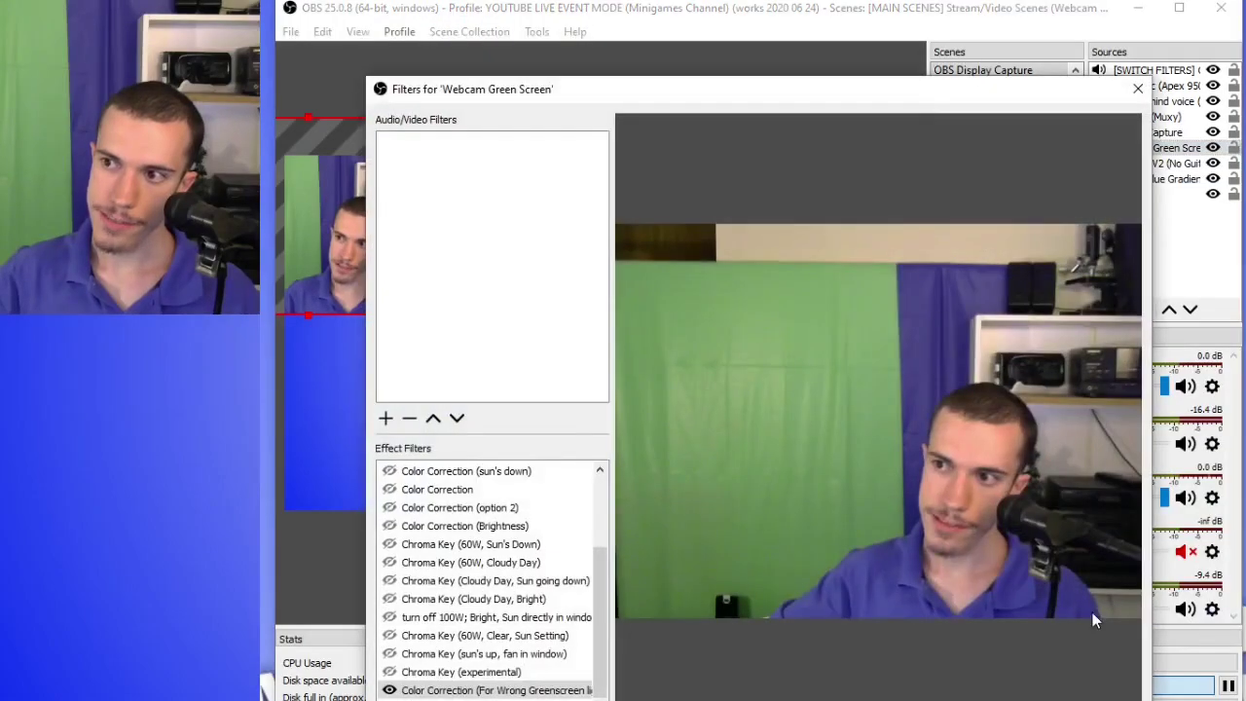
{"action": "left_click_drag", "start_coordinate": [698, 96], "coordinate": [702, 20]}
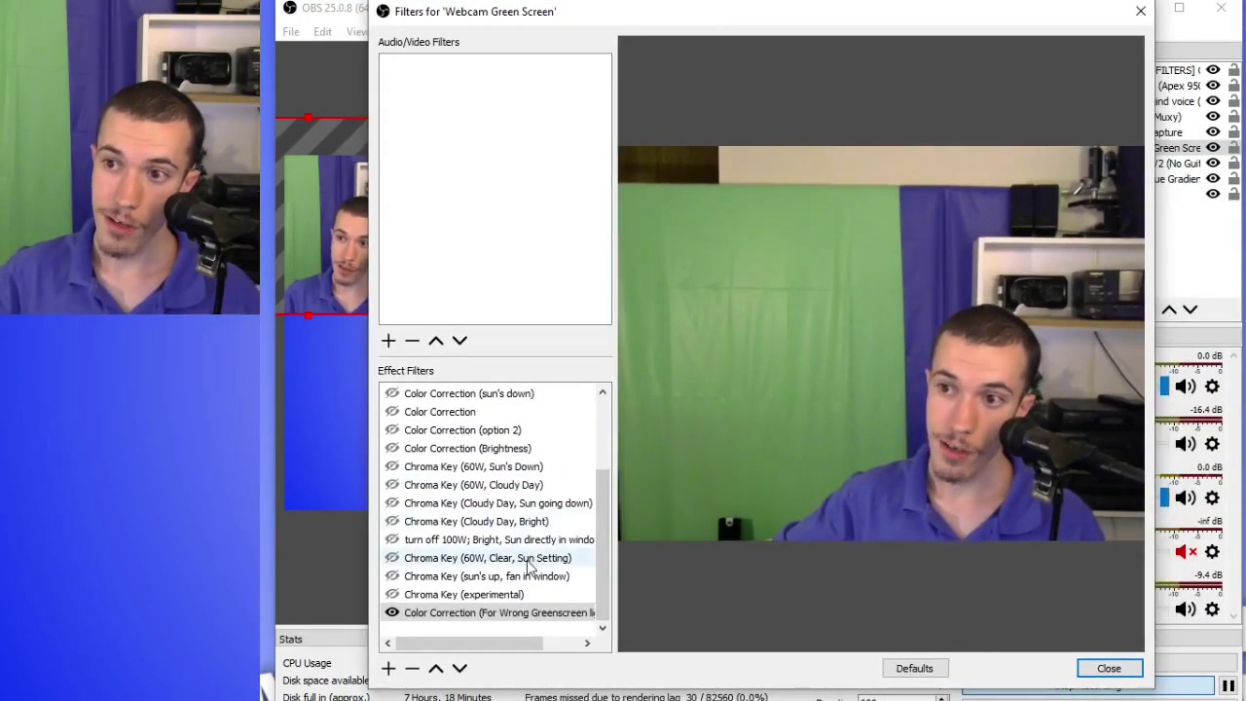
{"action": "scroll", "coordinate": [528, 567], "scroll_direction": "up", "scroll_amount": 2}
{"action": "scroll", "coordinate": [529, 567], "scroll_direction": "down", "scroll_amount": 2}
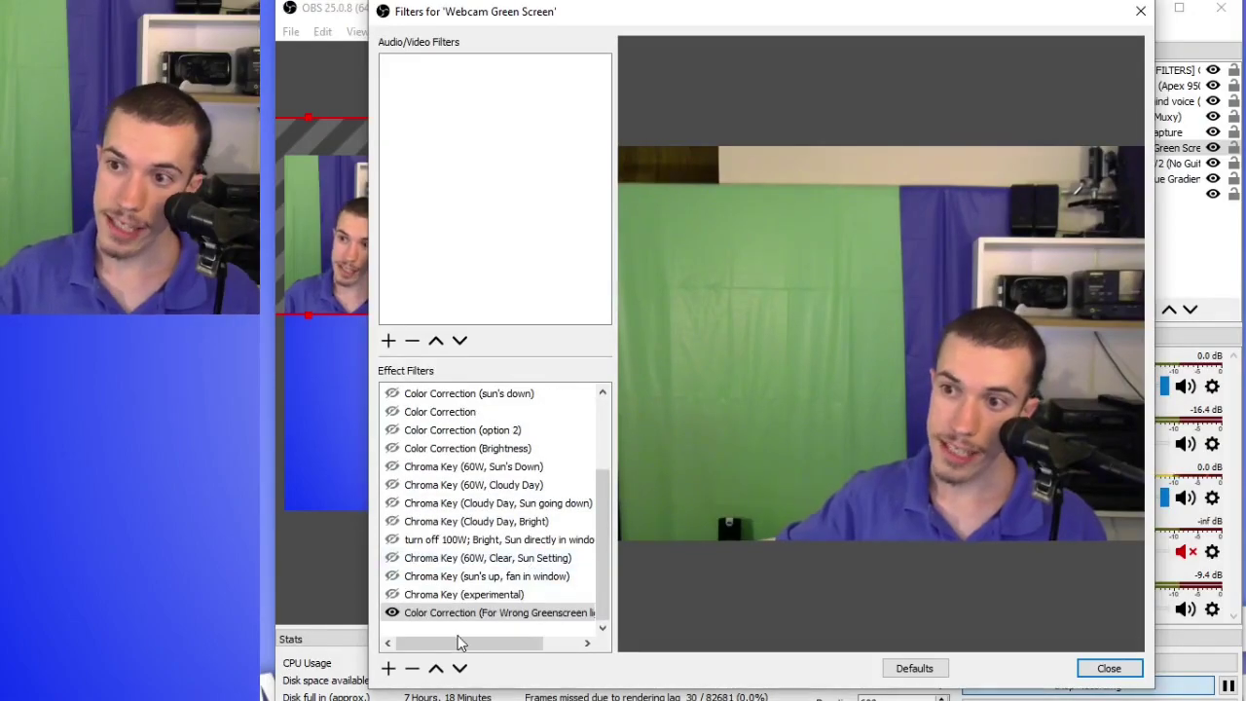
Enable the wrong-greenscreen Color Correction filter and make the Filters window shorter
{"action": "left_click", "coordinate": [449, 617]}
{"action": "scroll", "coordinate": [487, 604], "scroll_direction": "up", "scroll_amount": 2}
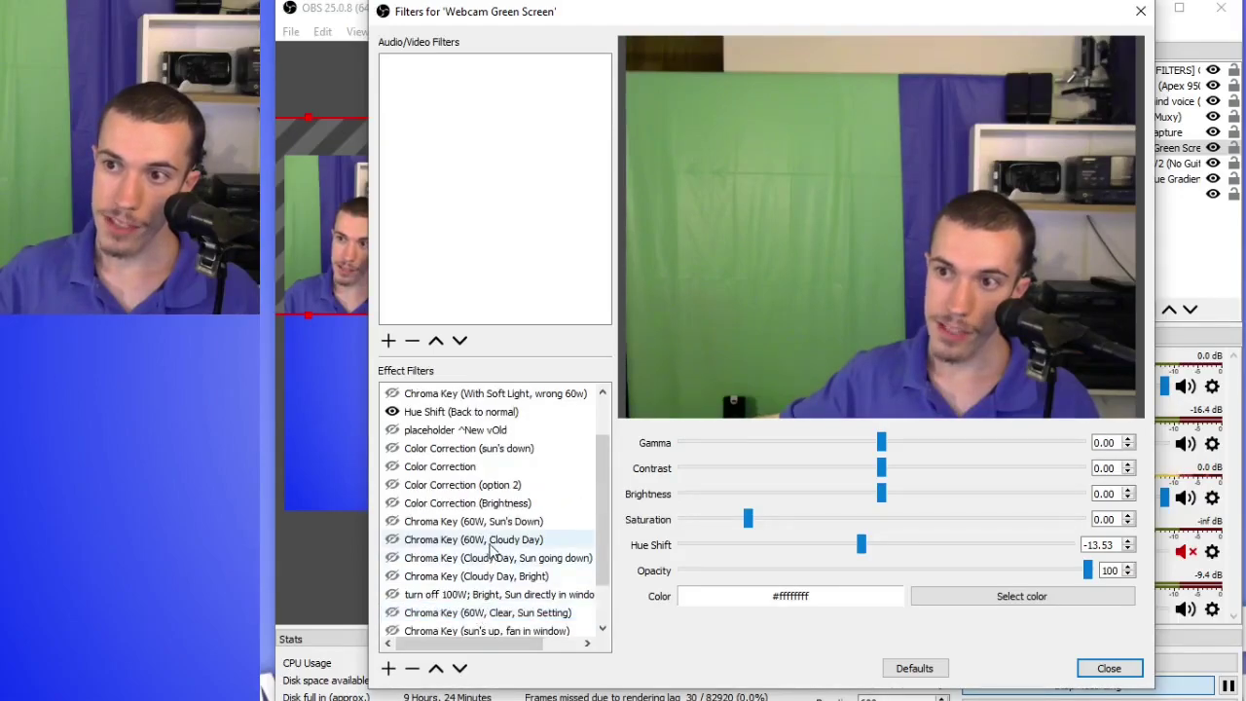
{"action": "scroll", "coordinate": [491, 555], "scroll_direction": "down", "scroll_amount": 2}
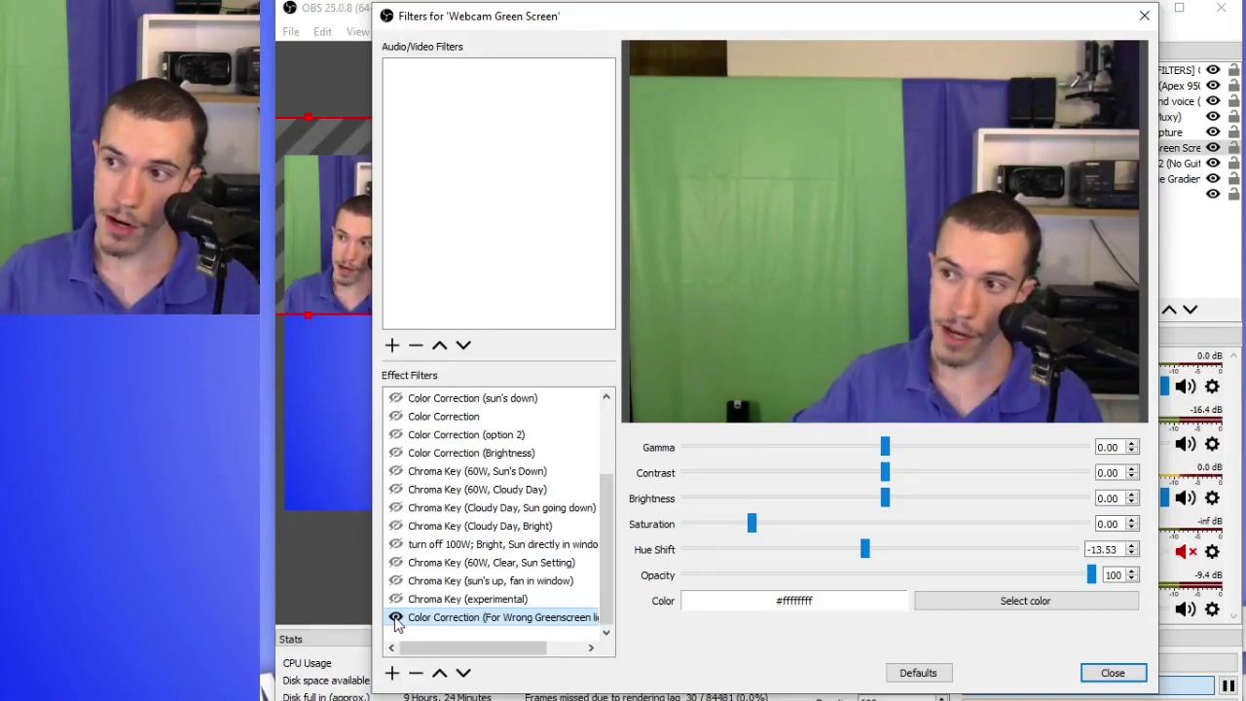
{"action": "left_click", "coordinate": [395, 618]}
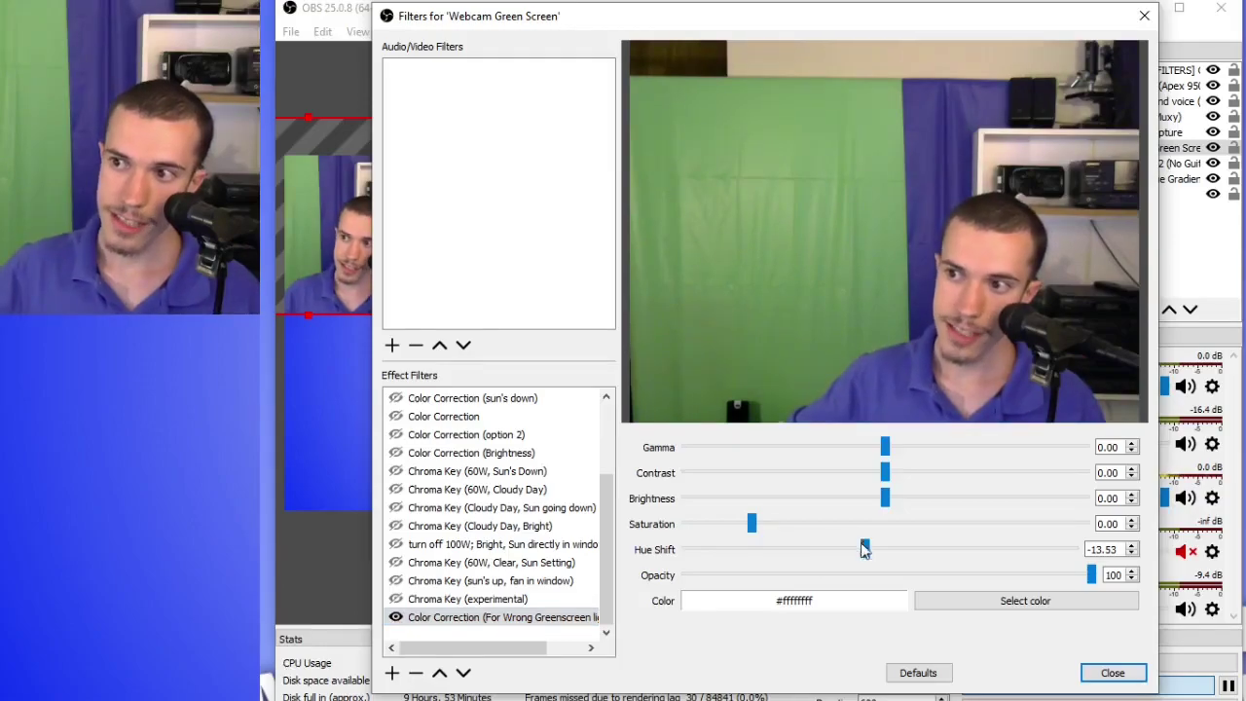
{"action": "left_click_drag", "start_coordinate": [655, 693], "coordinate": [654, 504]}
Bring up the list of filter types to add a new effect filter
{"action": "left_click", "coordinate": [392, 485]}
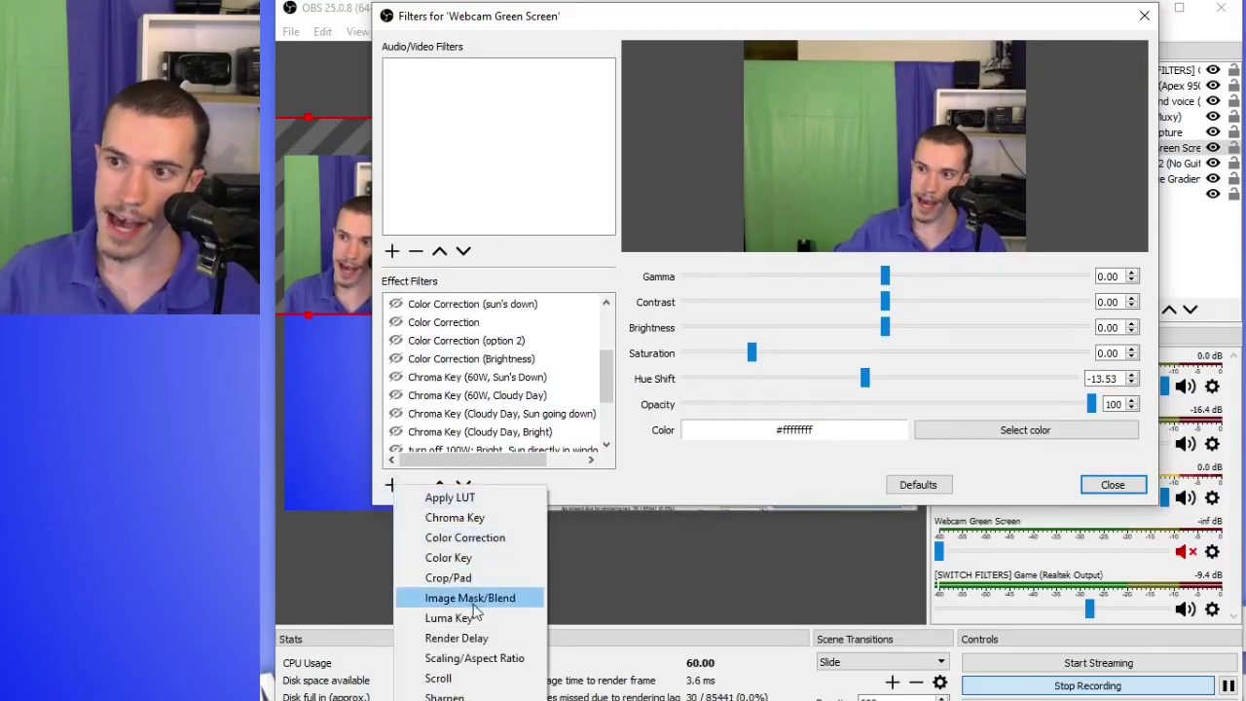